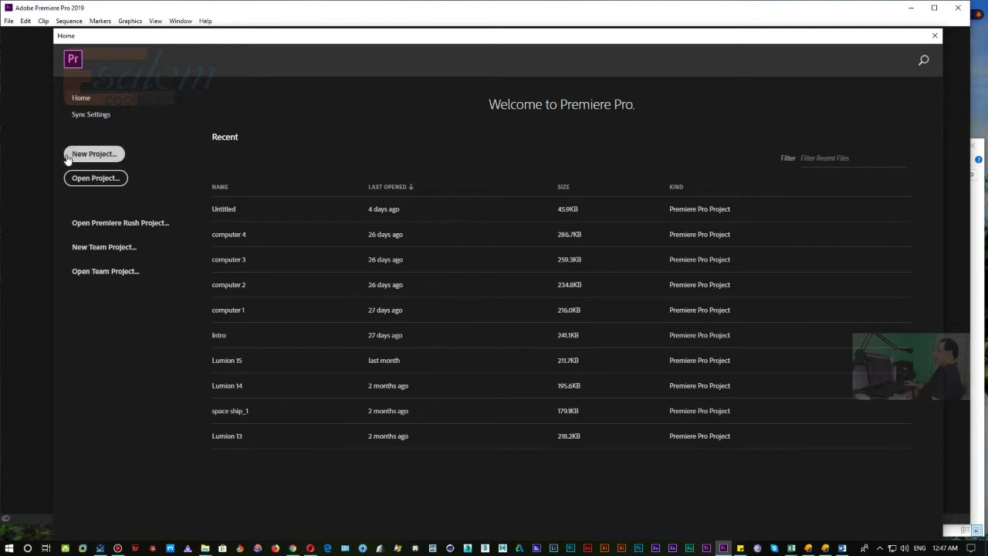
Start a new project and enter '1' as its name.
click(115, 155)
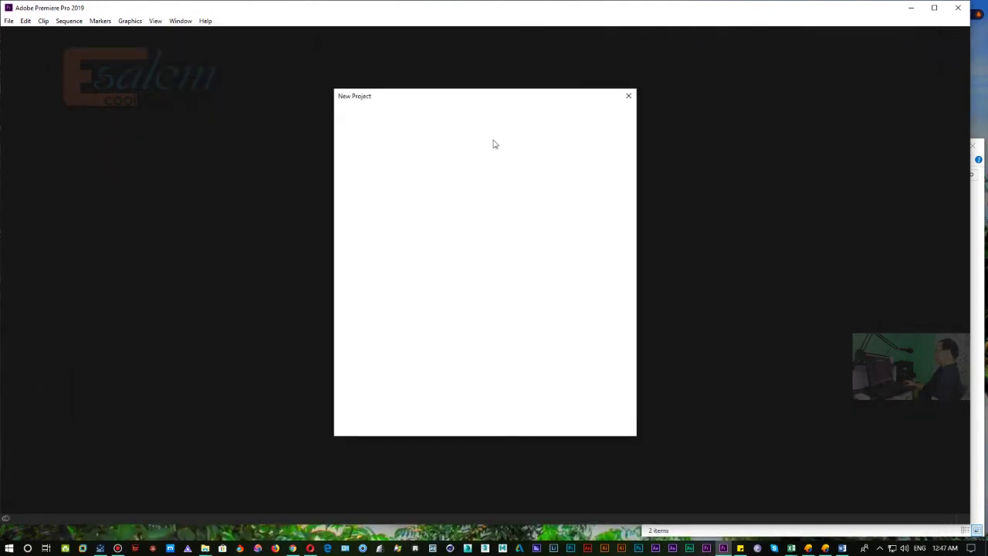
drag(497, 99, 624, 95)
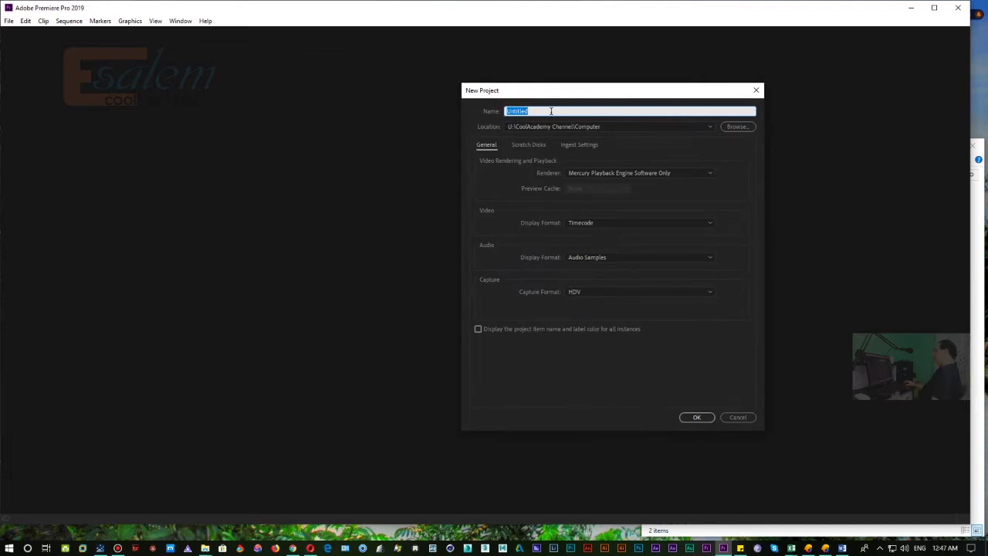
click(985, 269)
drag(888, 152, 886, 153)
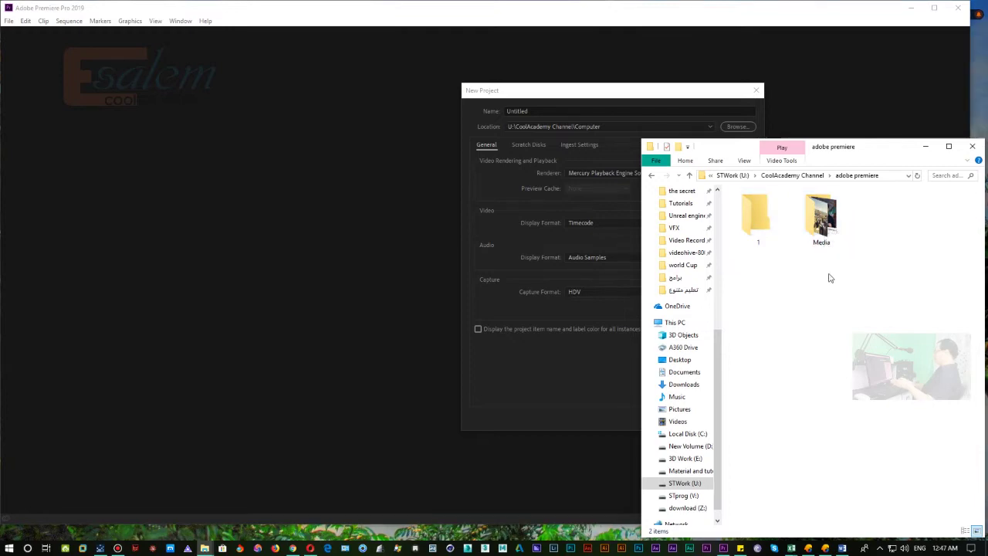
click(639, 92)
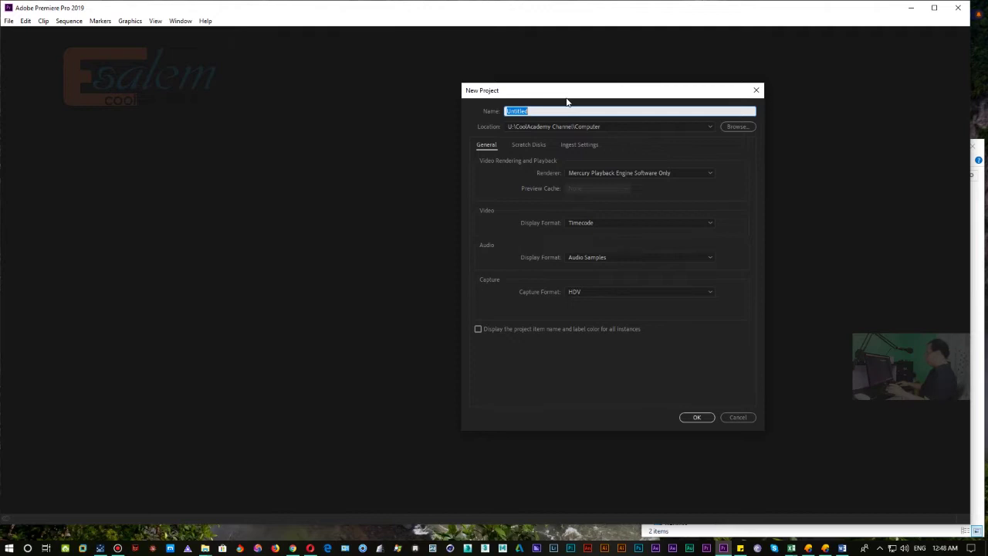
text(1)
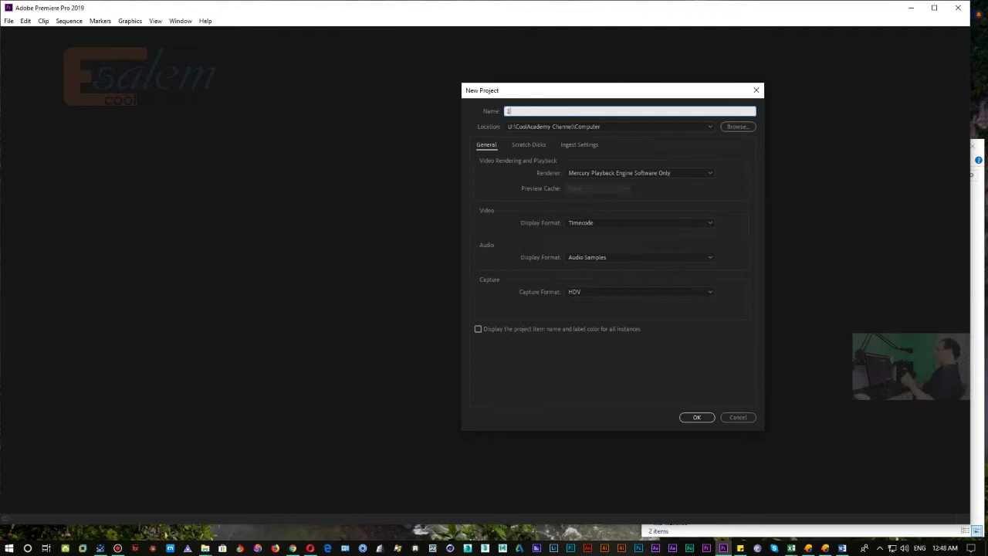
Set the project location to CoolAcademy Channel\adobe premiere\1 and create the project.
click(730, 125)
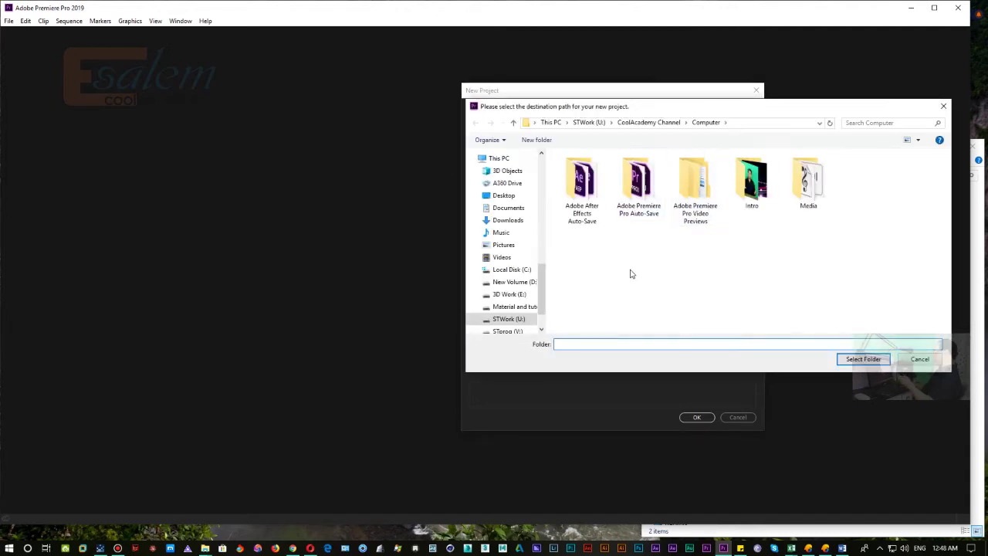
click(659, 127)
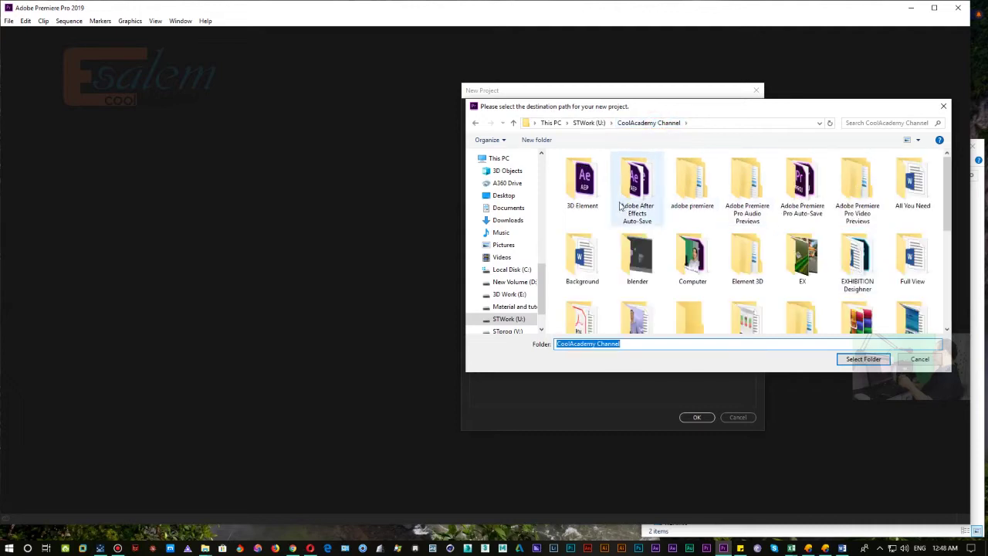
double_click(689, 179)
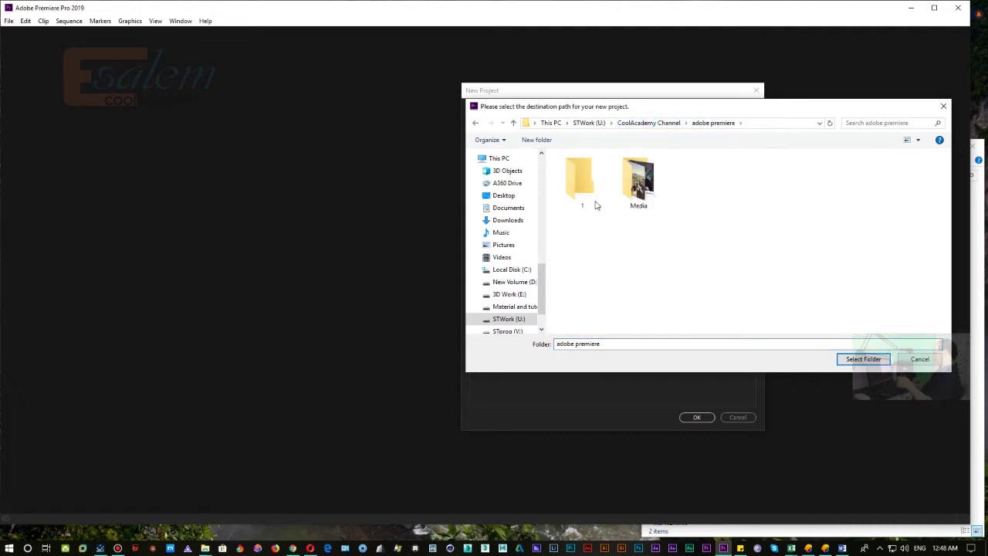
double_click(583, 182)
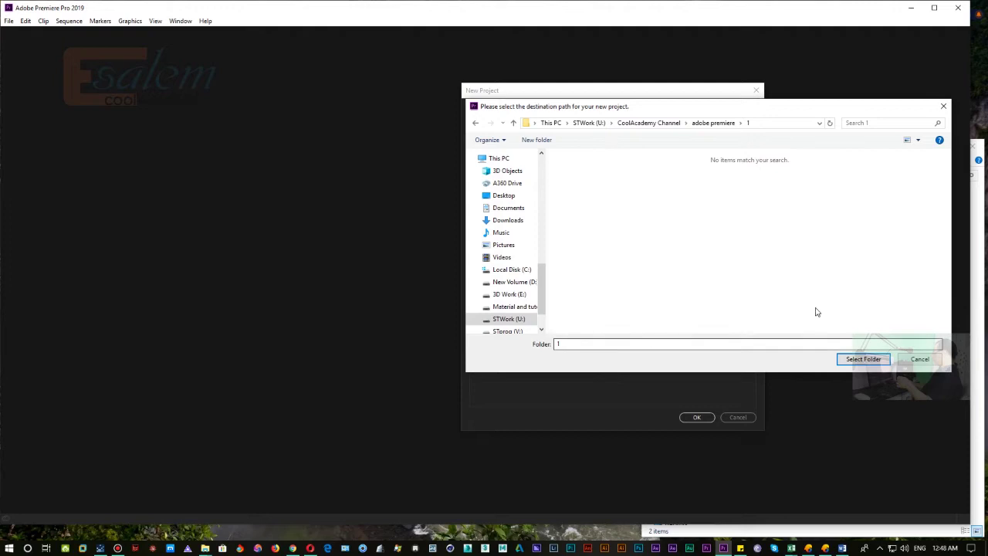
click(865, 361)
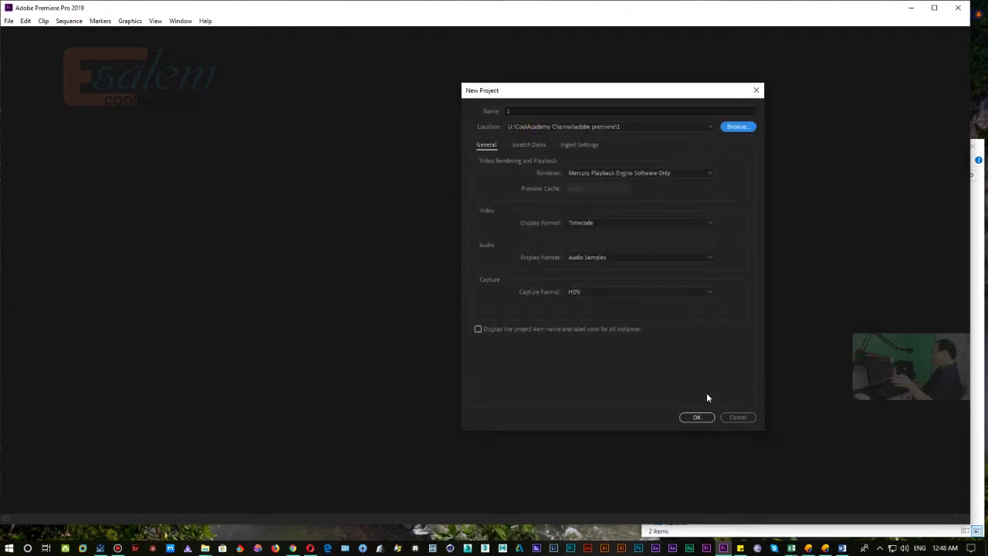
click(697, 418)
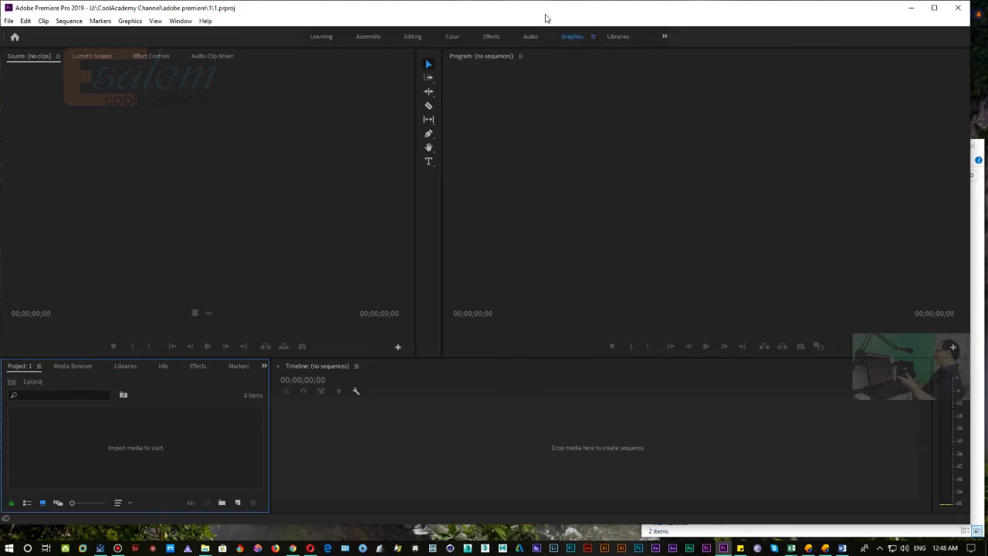
click(935, 10)
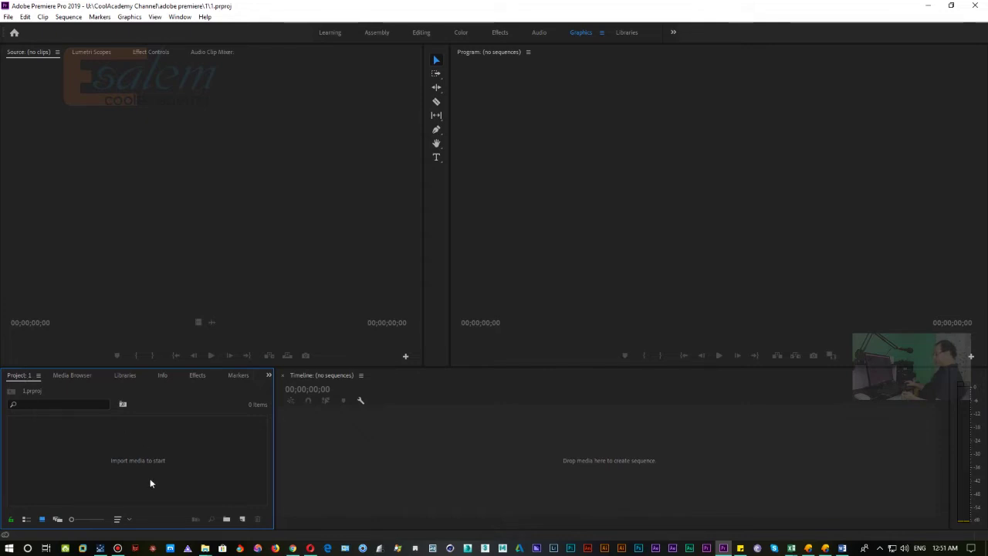
Glance at the Media Browser, then go back to the empty Project panel.
click(74, 375)
click(18, 377)
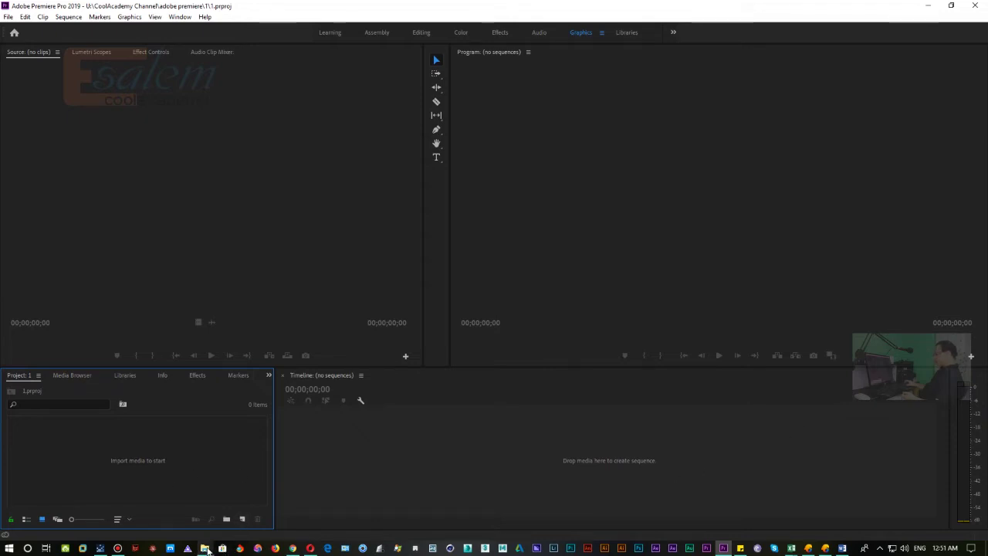
Drag all seven videos from the Media folder in File Explorer into the Project panel.
mouse_move(206, 548)
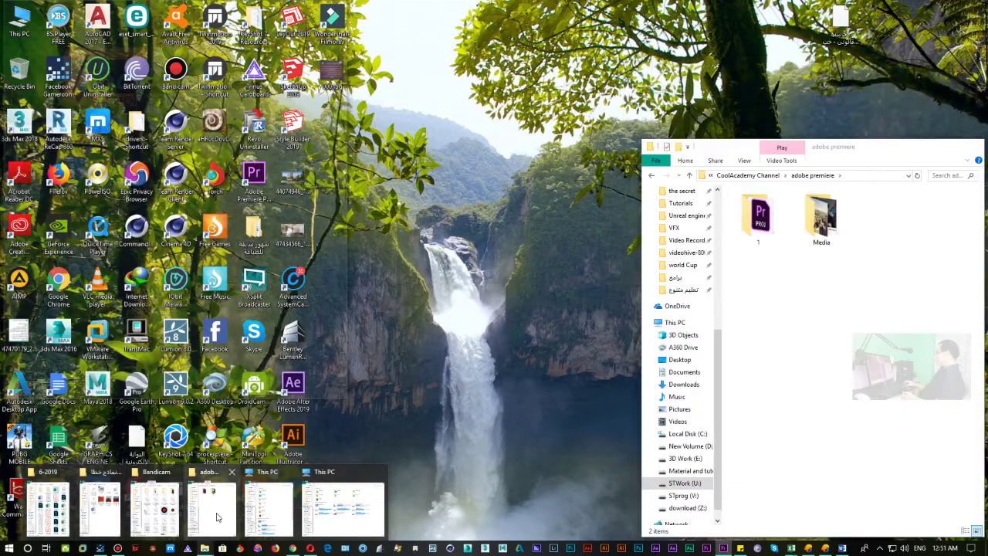
click(217, 516)
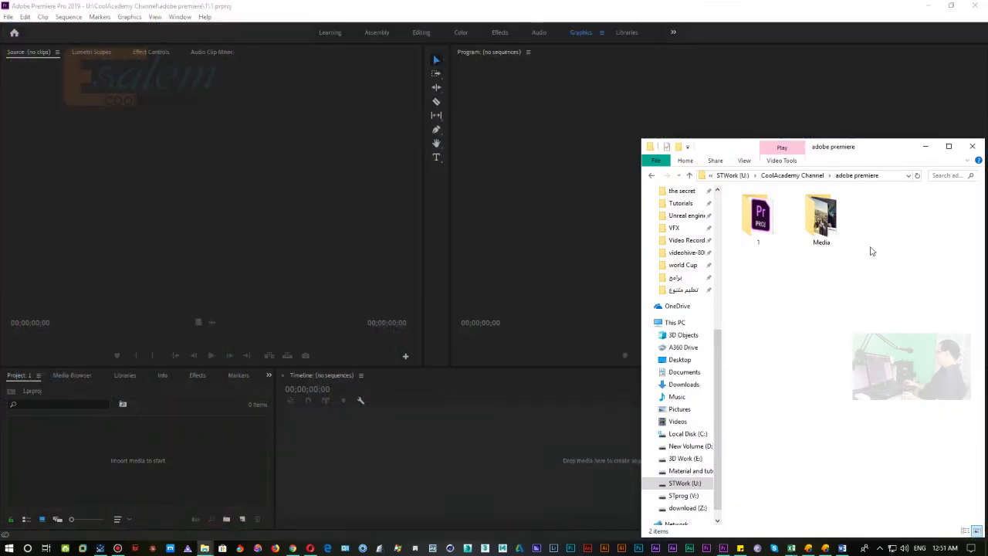
click(831, 218)
double_click(831, 218)
drag(749, 312, 975, 189)
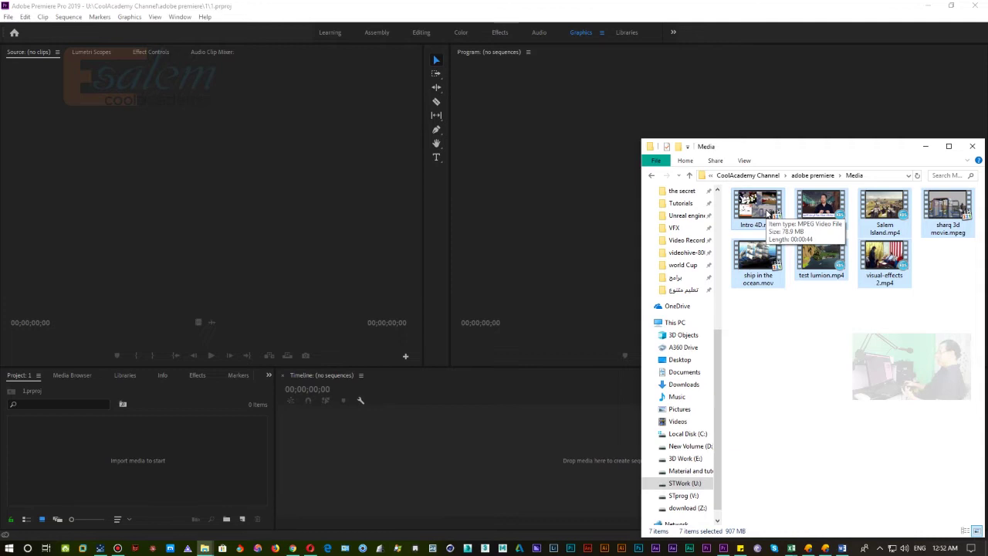
drag(770, 214, 155, 456)
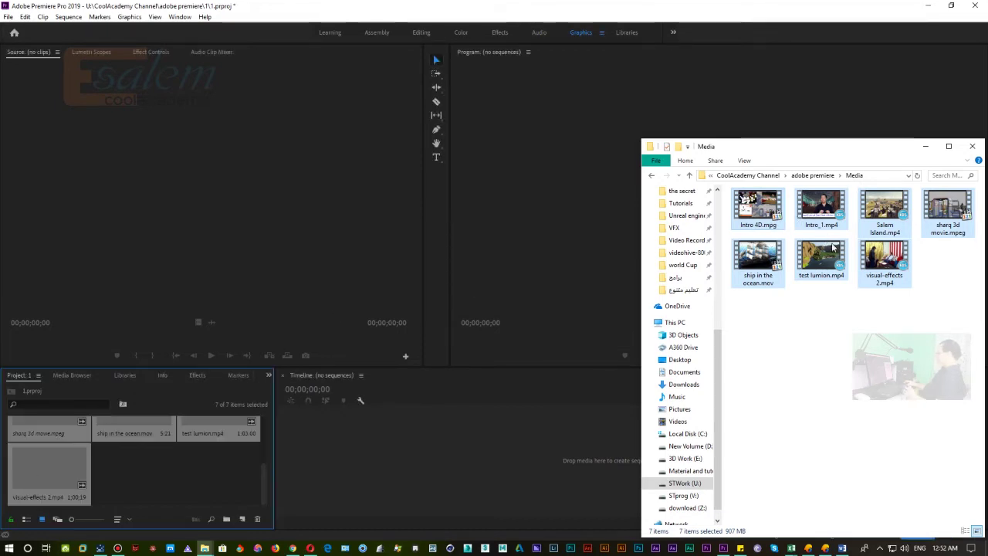
click(141, 479)
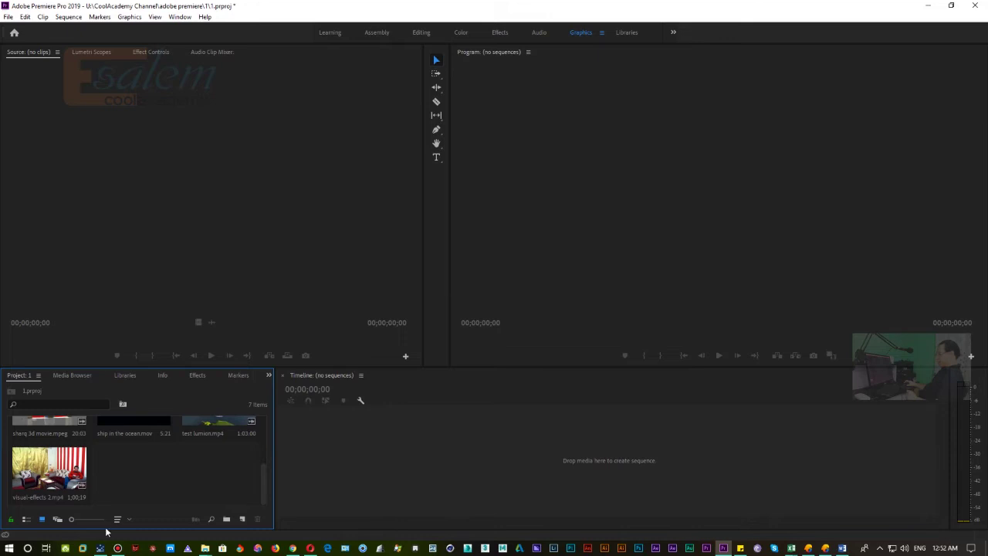
scroll(131, 479, up, 3)
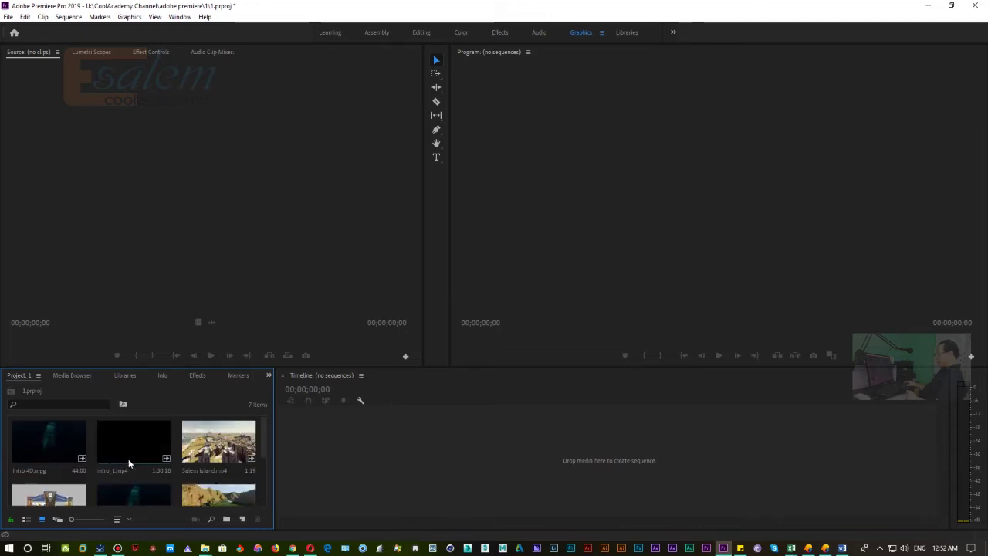
scroll(140, 460, down, 2)
scroll(140, 467, down, 1)
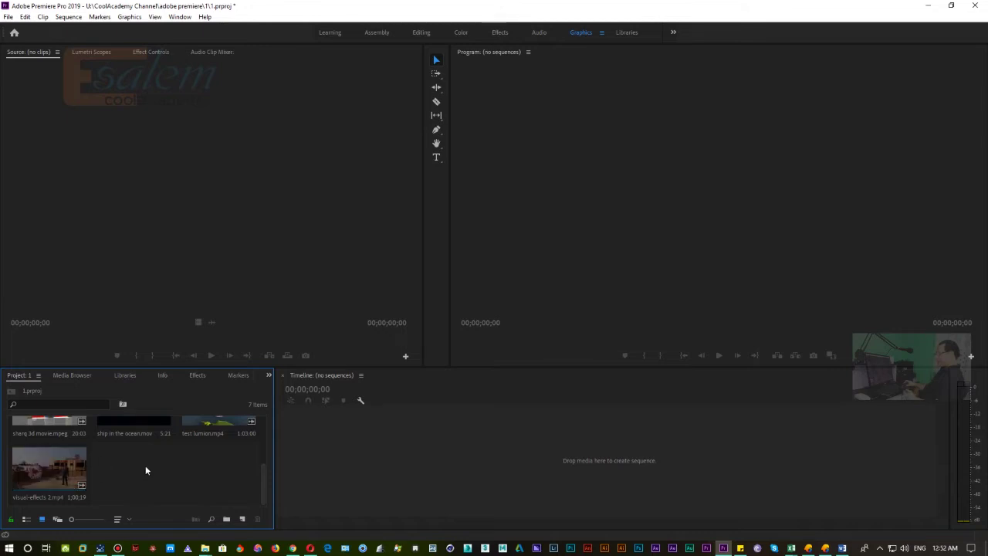
scroll(145, 465, up, 3)
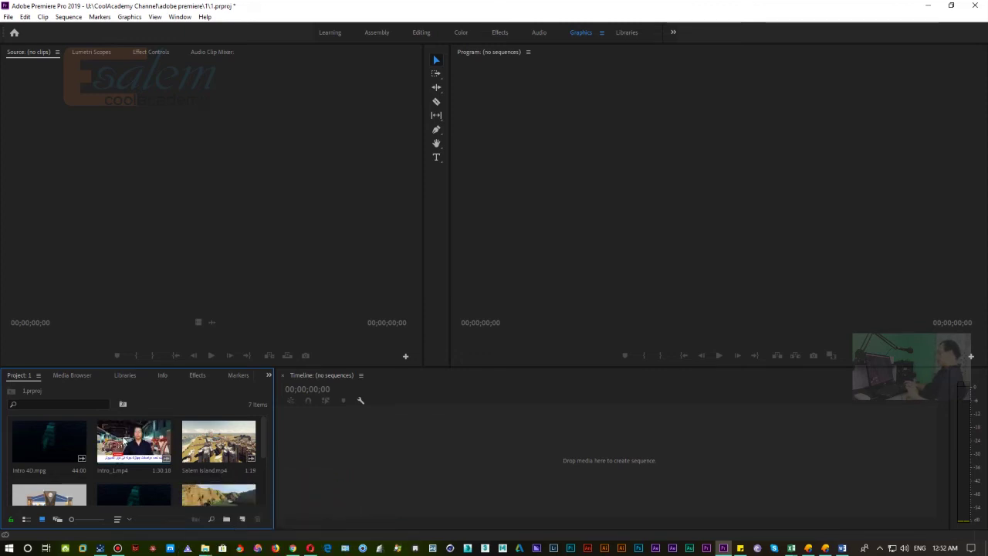
Preview Intro_1, Salem Island and test lumion, stopping test lumion at 00:00:32:10.
double_click(122, 437)
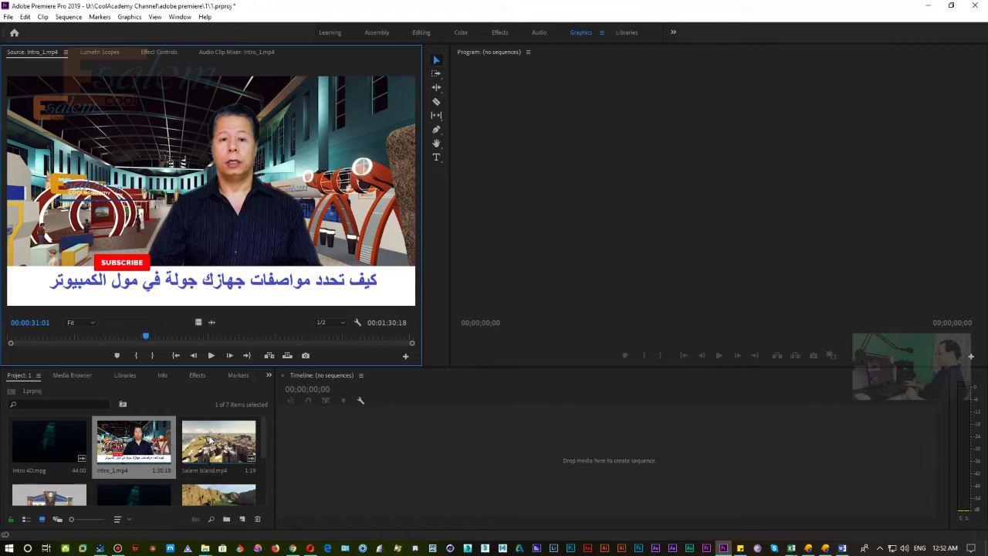
double_click(208, 439)
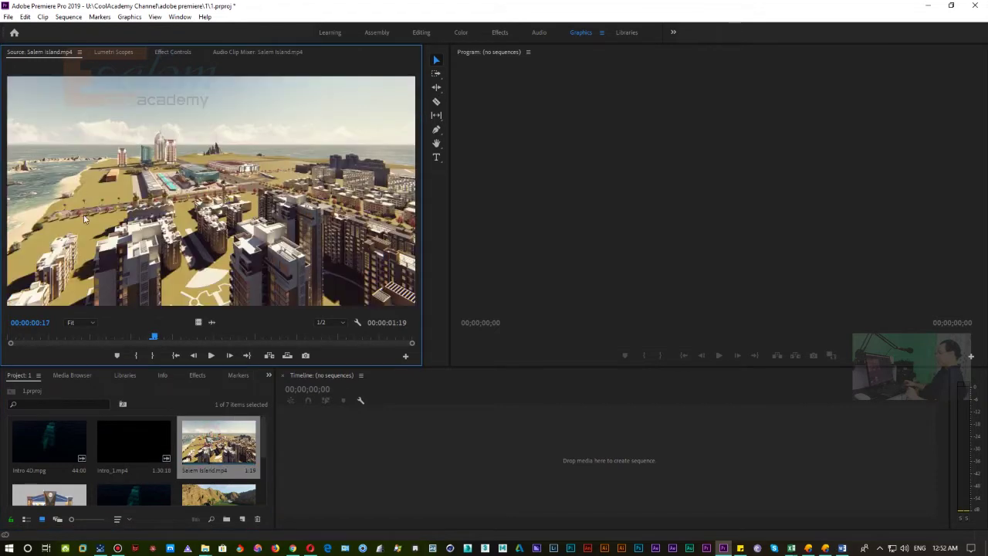
key(space)
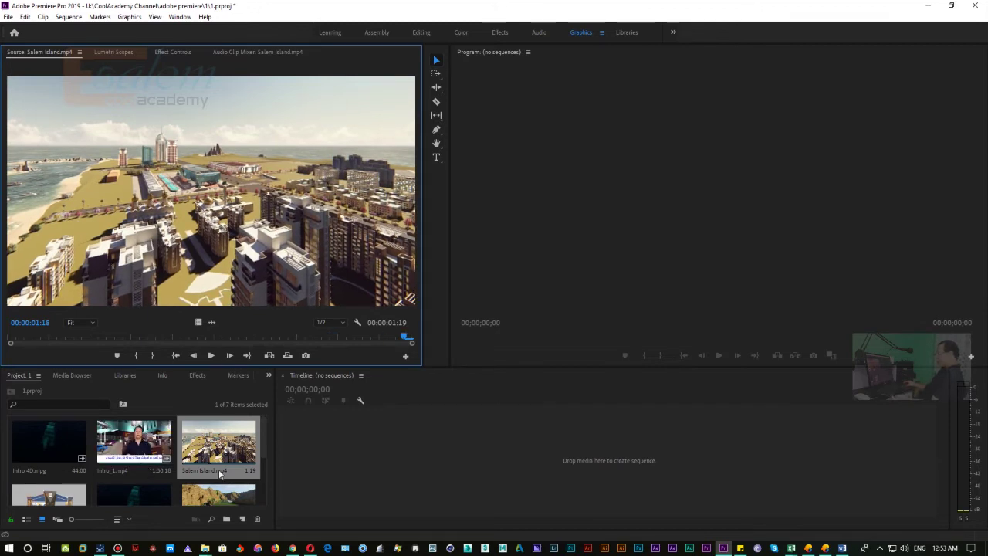
double_click(207, 498)
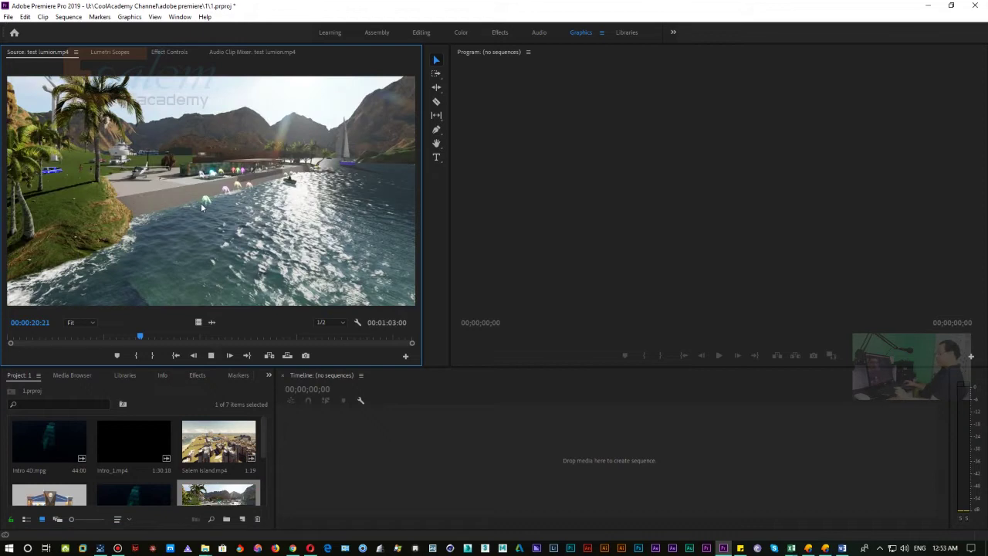
key(space)
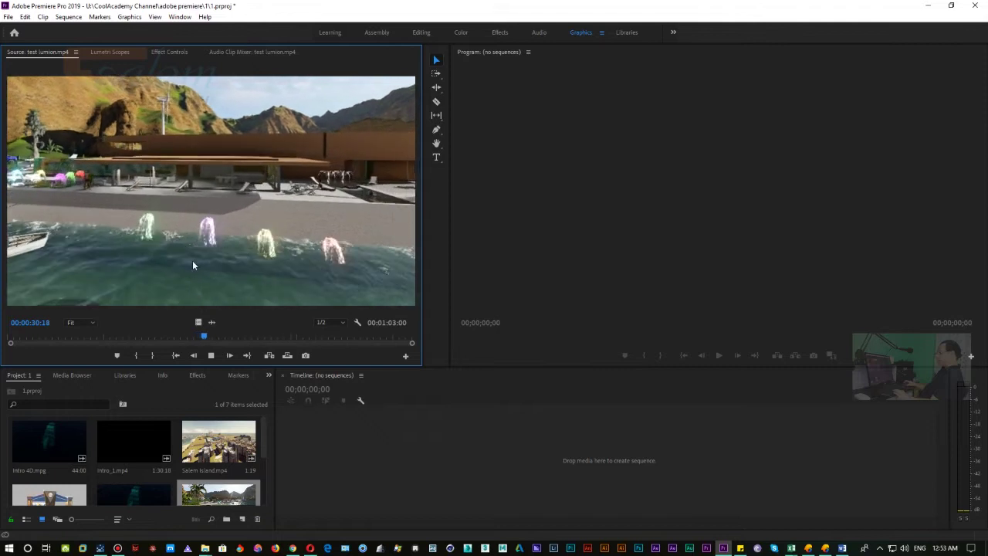
key(space)
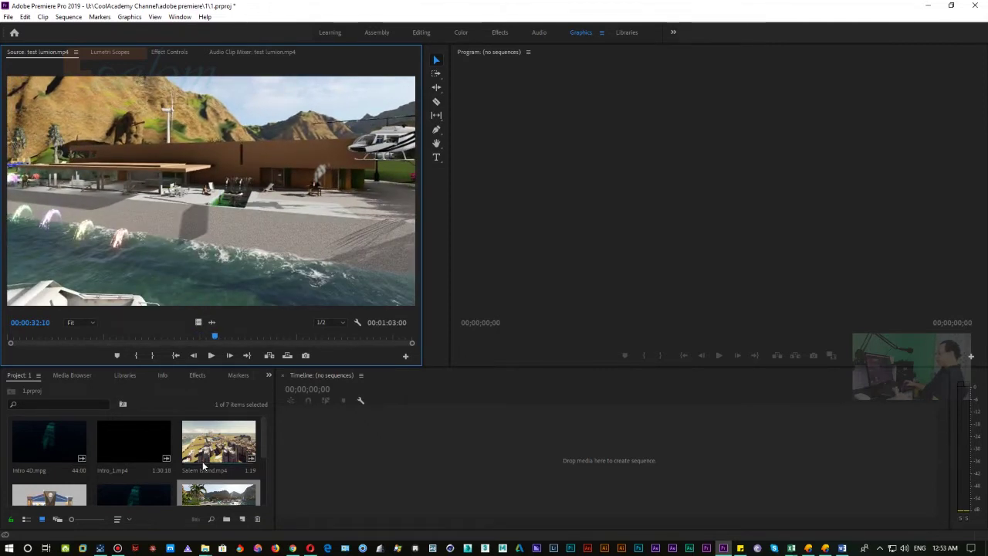
scroll(214, 450, down, 3)
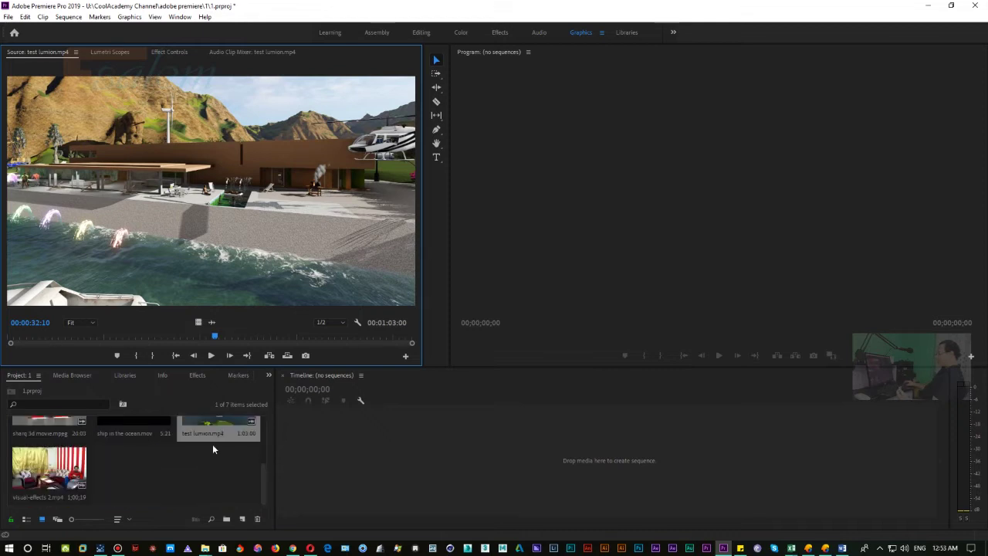
scroll(144, 468, up, 2)
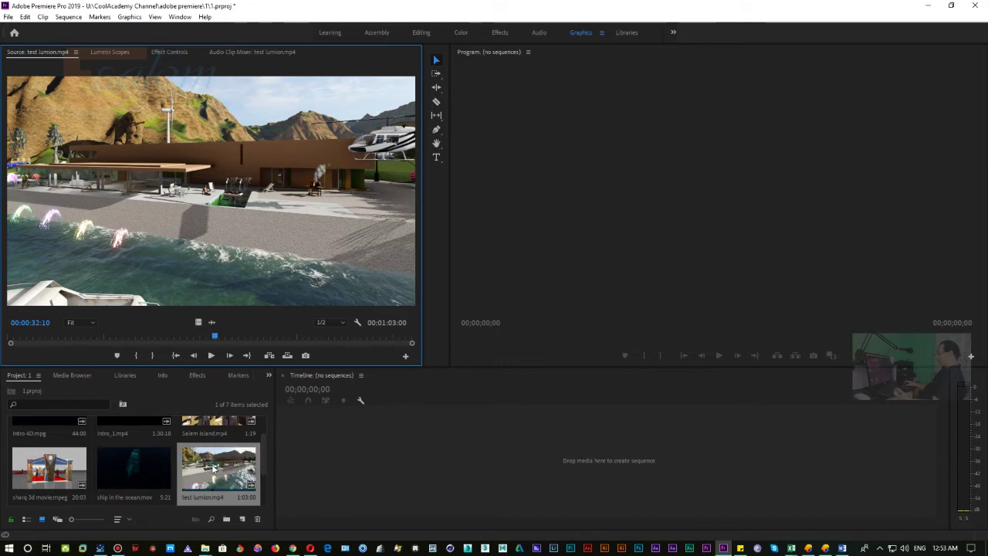
Build a 'test lumion' sequence from the test lumion clip via its context menu.
right_click(214, 467)
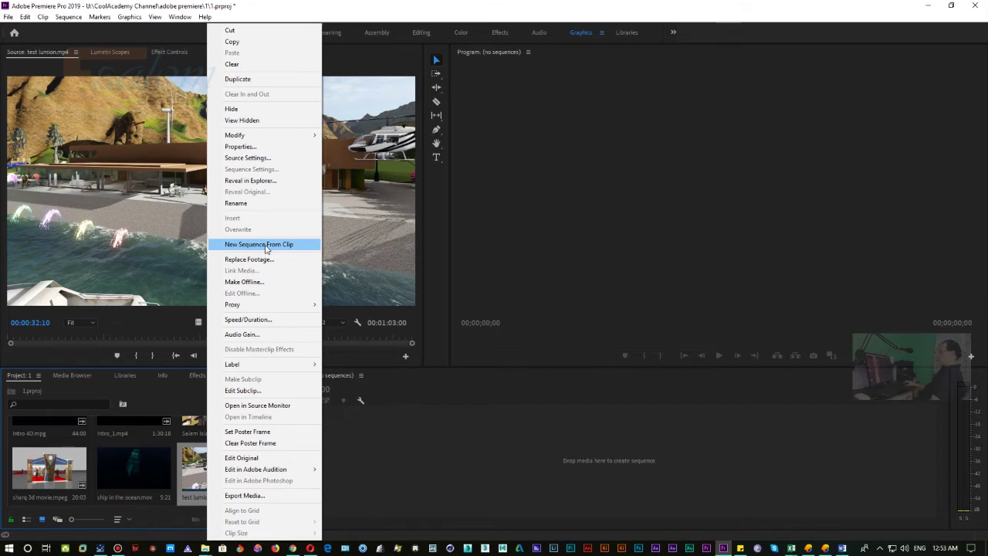
click(266, 244)
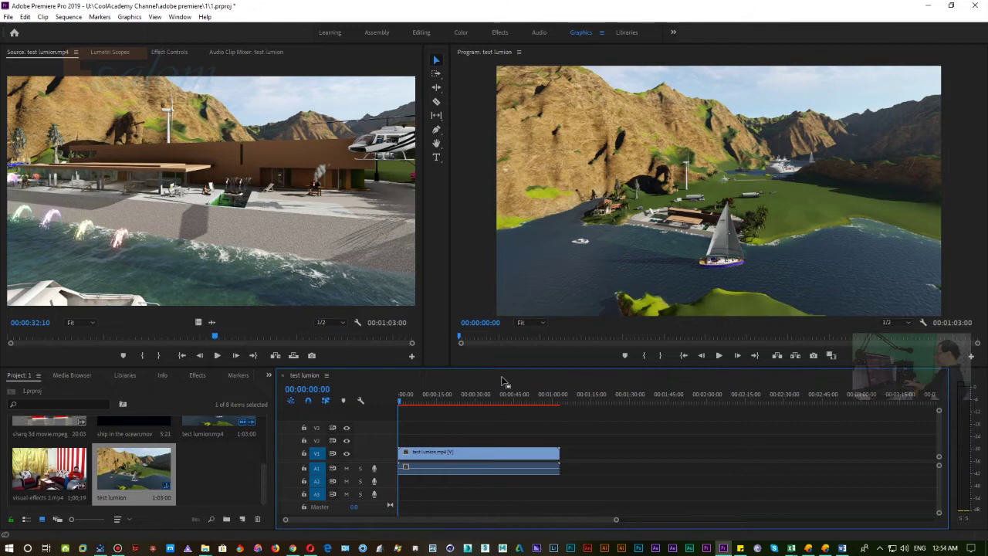
key(space)
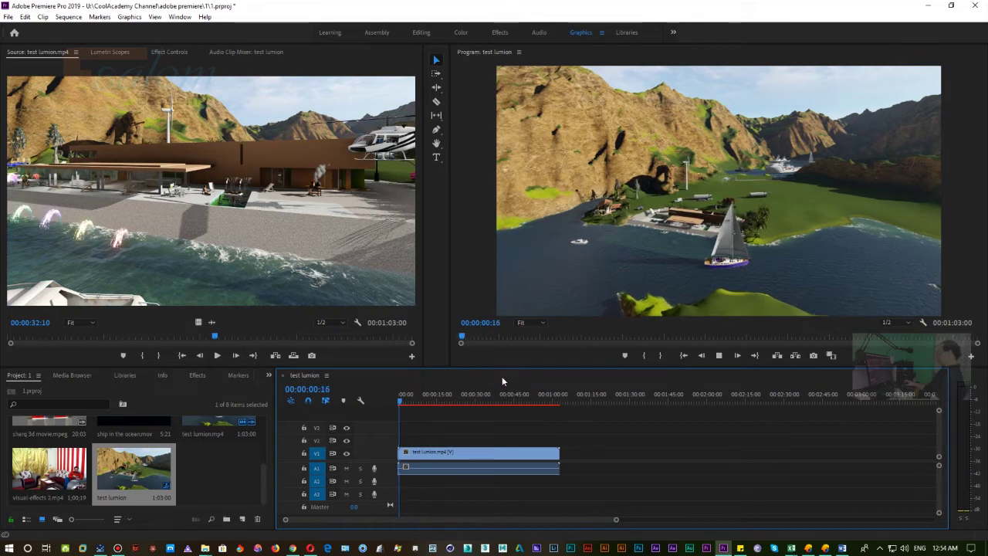
click(461, 456)
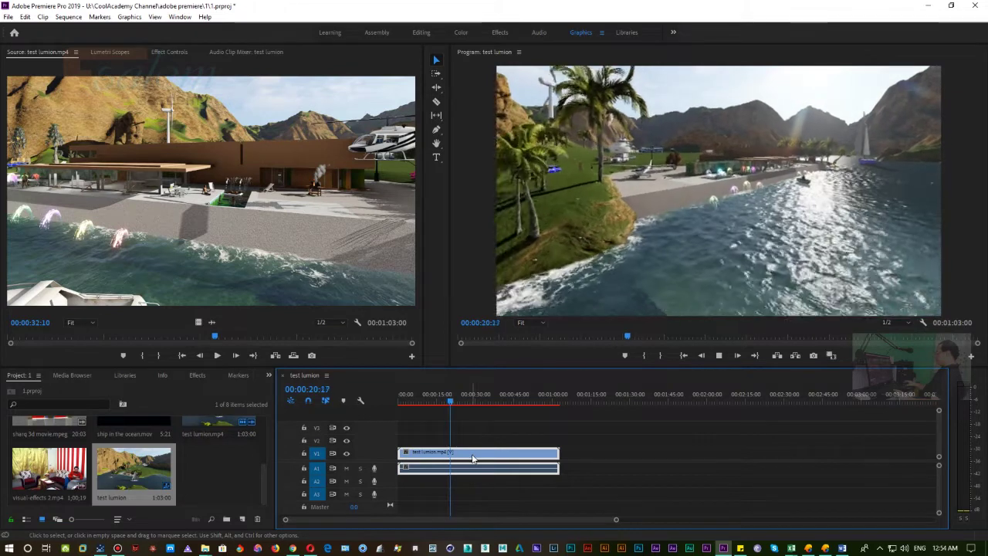
click(403, 403)
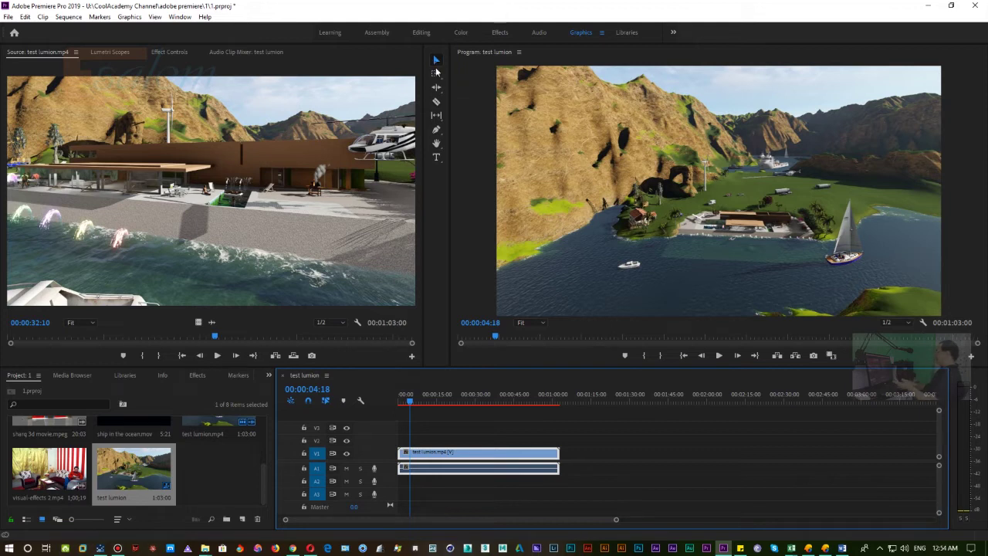
drag(490, 456, 682, 455)
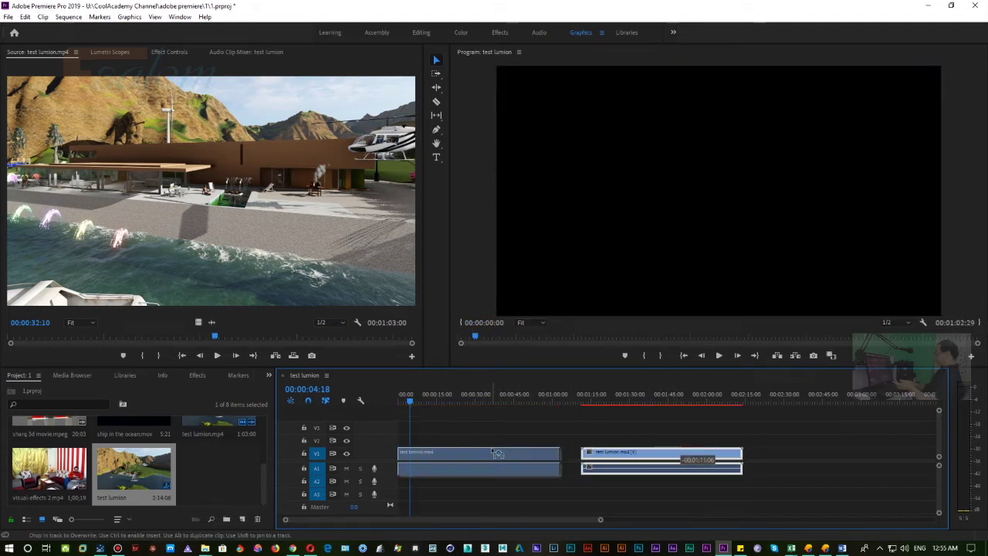
drag(498, 454, 484, 452)
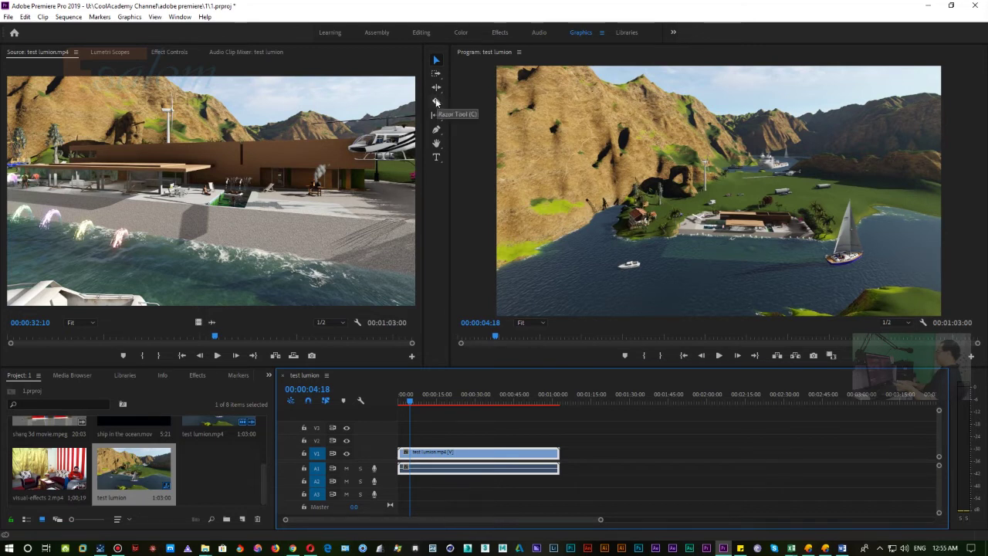
Razor-cut the test lumion clip at 00:00:04:18, then return to the Selection Tool.
click(436, 102)
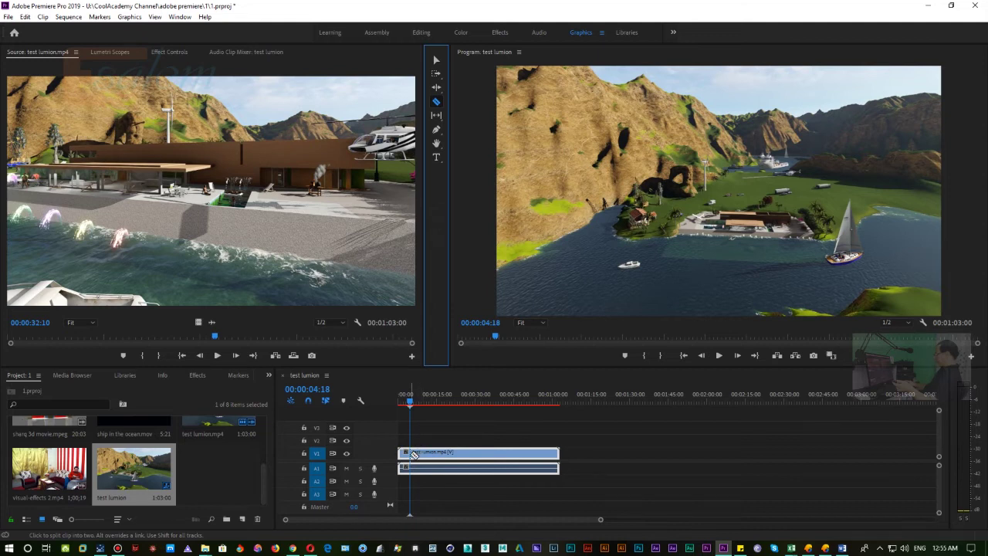
click(410, 455)
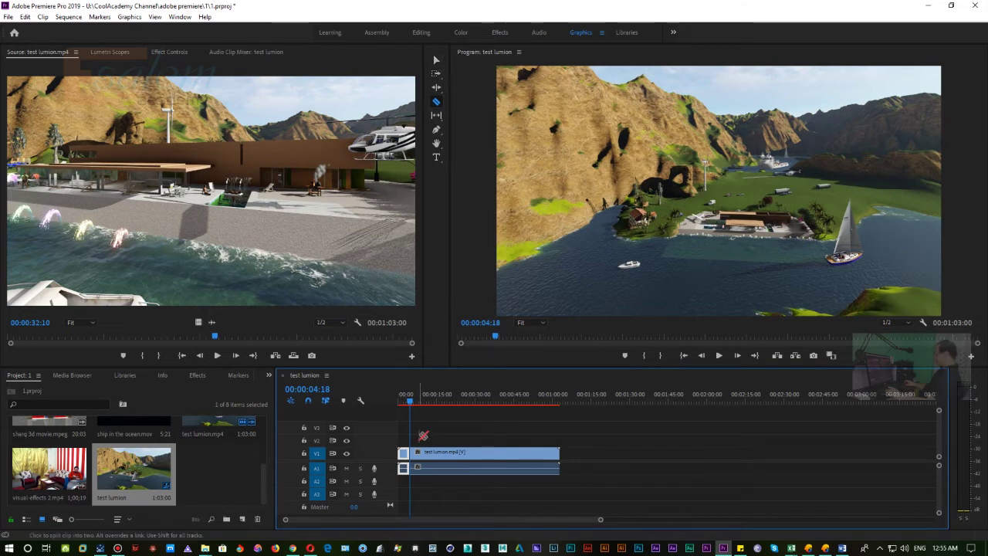
key(v)
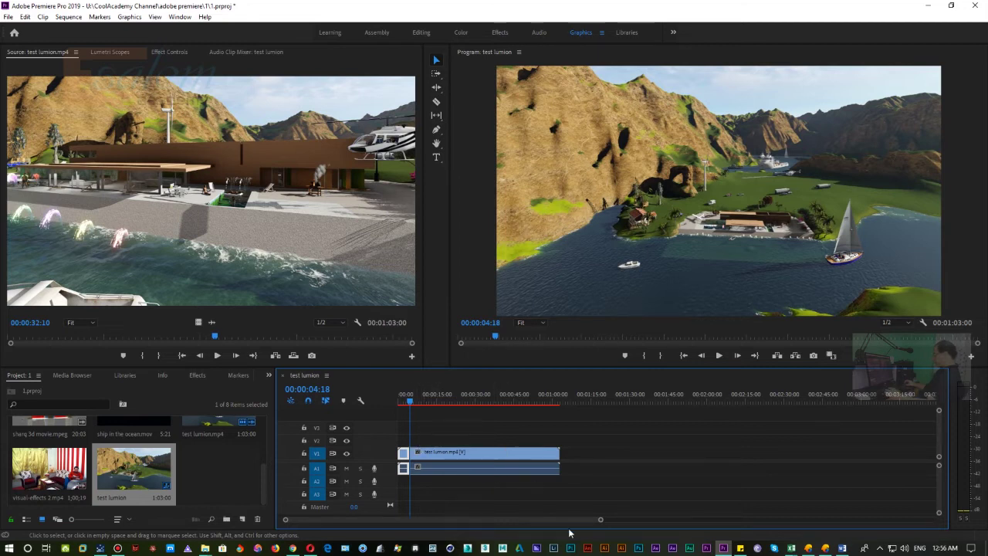
Adjust the timeline zoom so the cut at 00:00:04:18 is clearly visible.
mouse_move(602, 521)
mouse_down()
mouse_move(645, 521)
mouse_move(585, 522)
mouse_move(842, 529)
mouse_move(472, 518)
mouse_up()
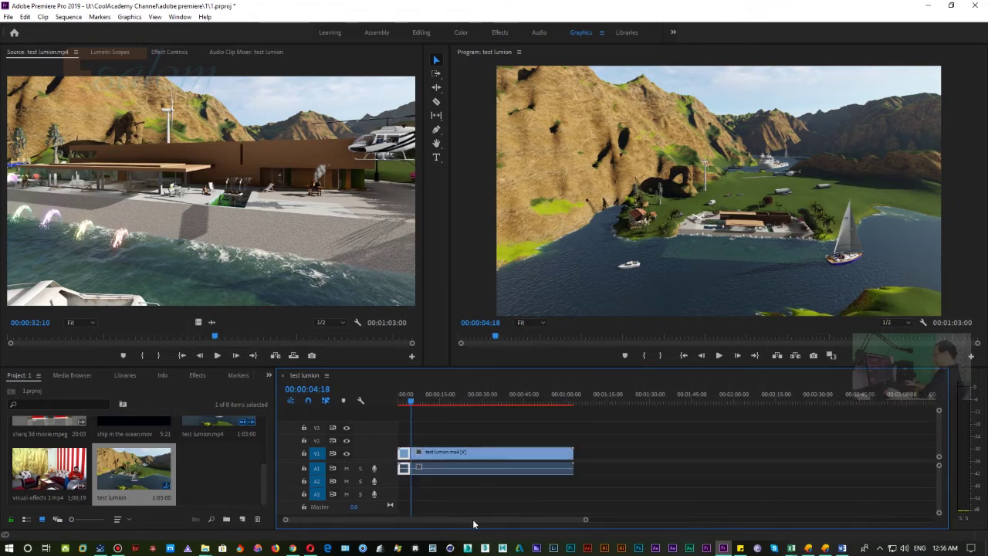
drag(586, 523, 529, 523)
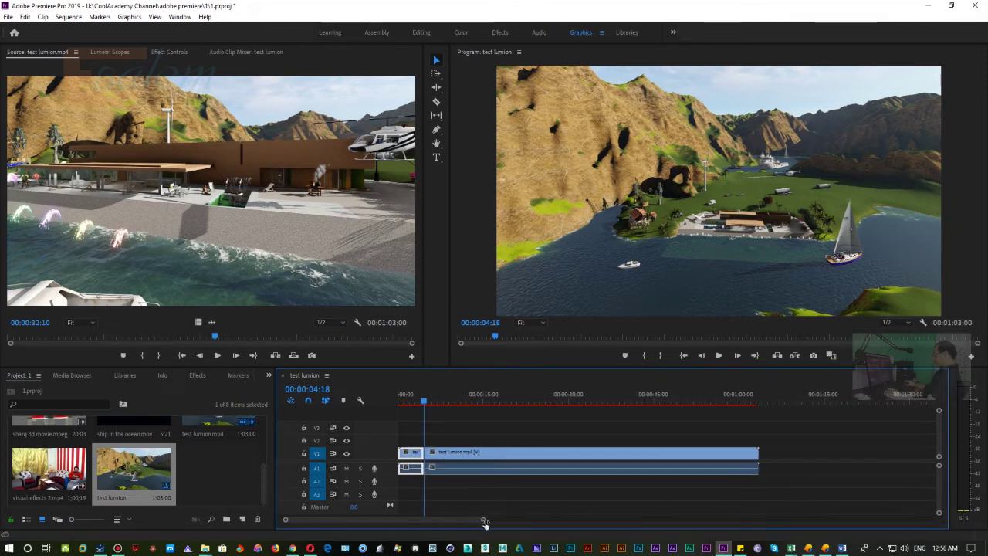
mouse_move(471, 521)
mouse_down()
mouse_move(479, 526)
mouse_move(469, 525)
mouse_up()
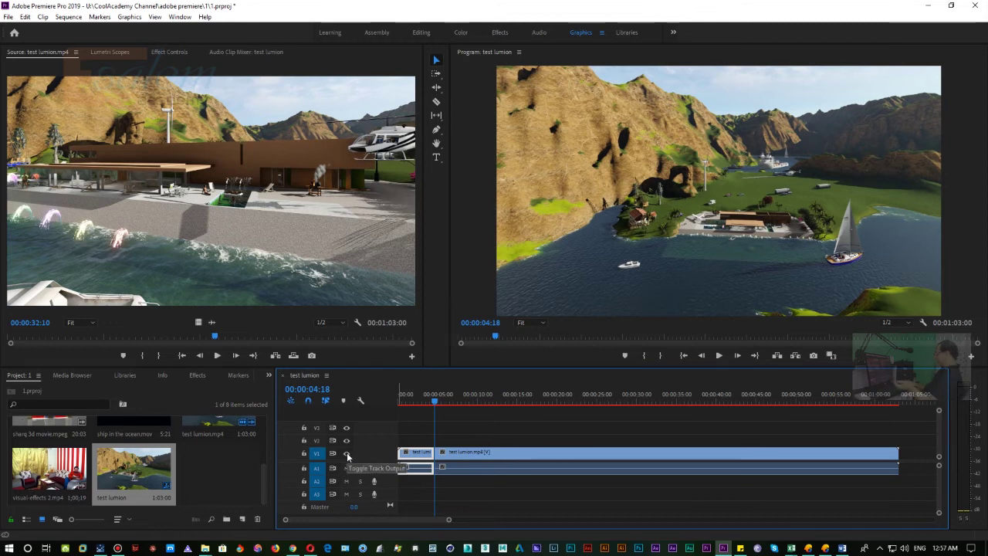
click(346, 453)
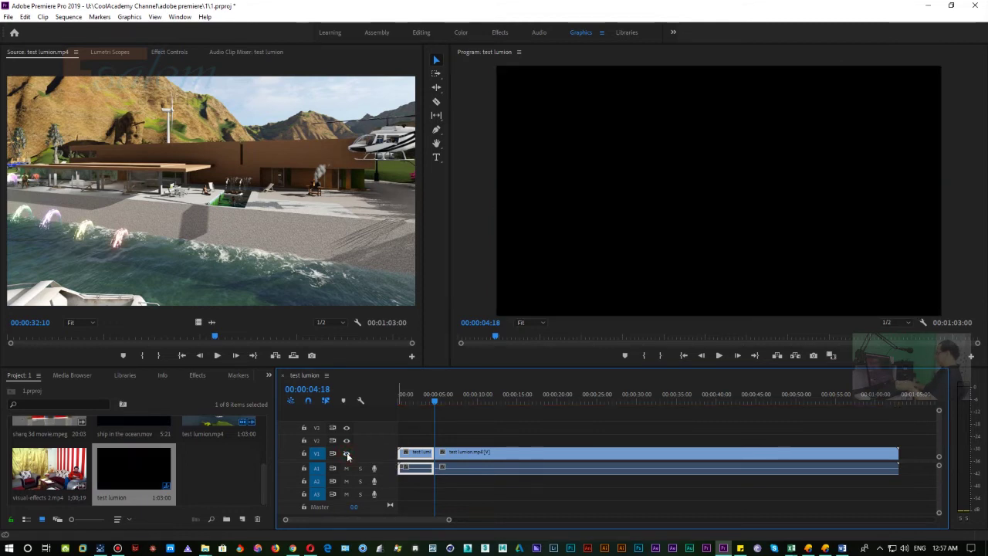
click(347, 454)
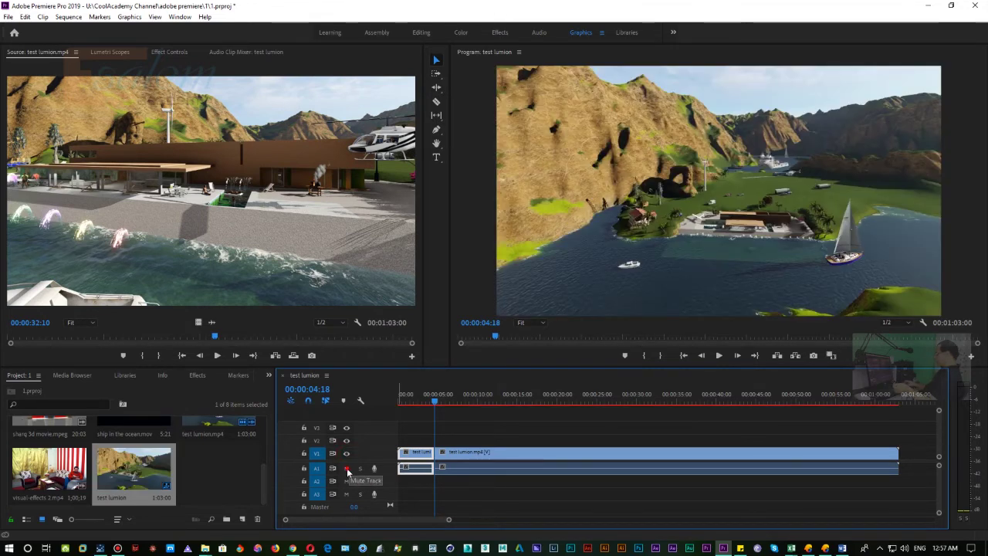
click(346, 468)
click(347, 468)
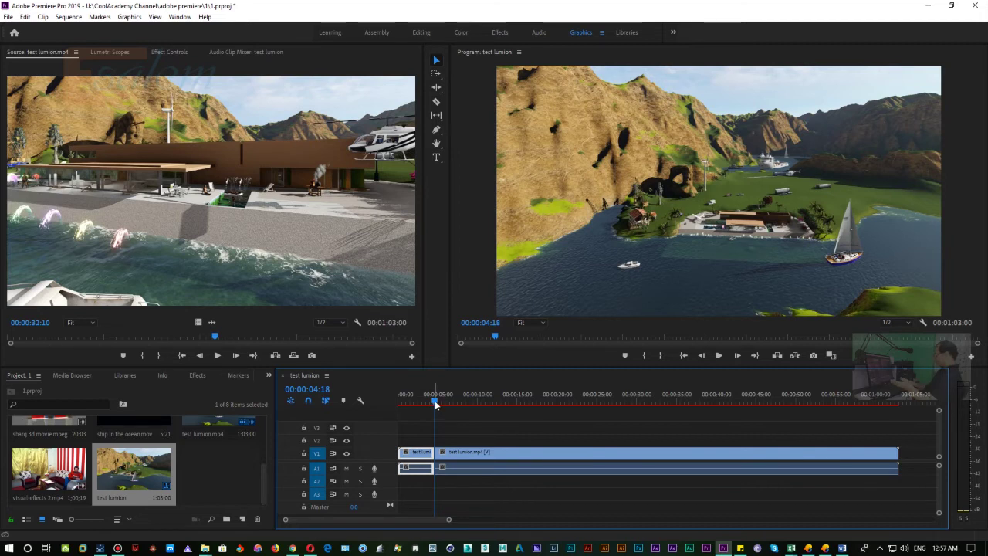
drag(436, 407, 393, 406)
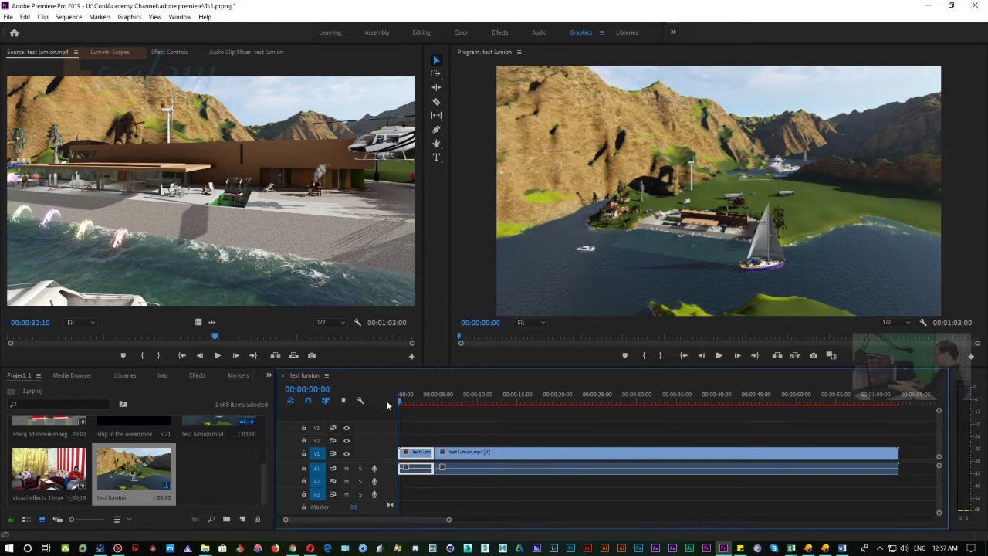
drag(395, 400, 425, 403)
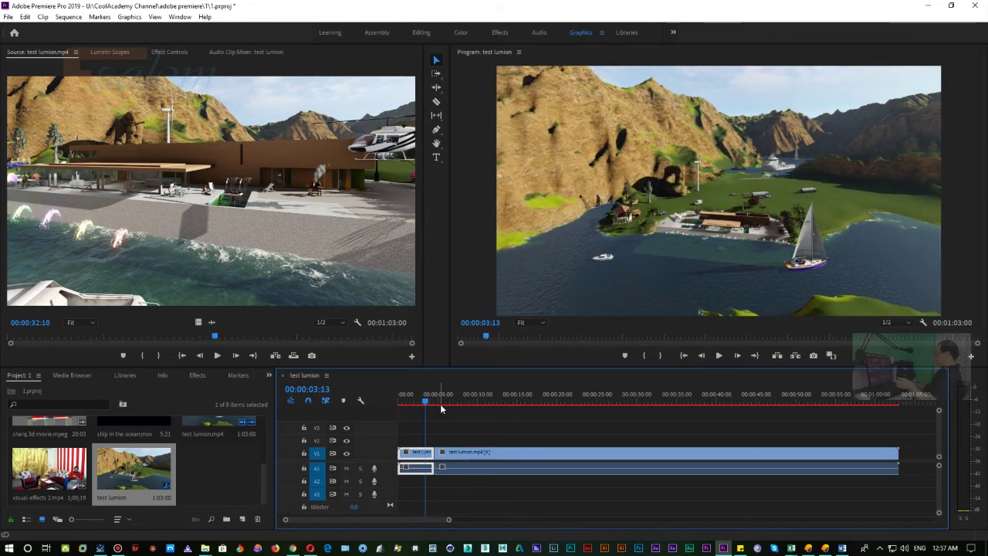
drag(427, 403, 391, 403)
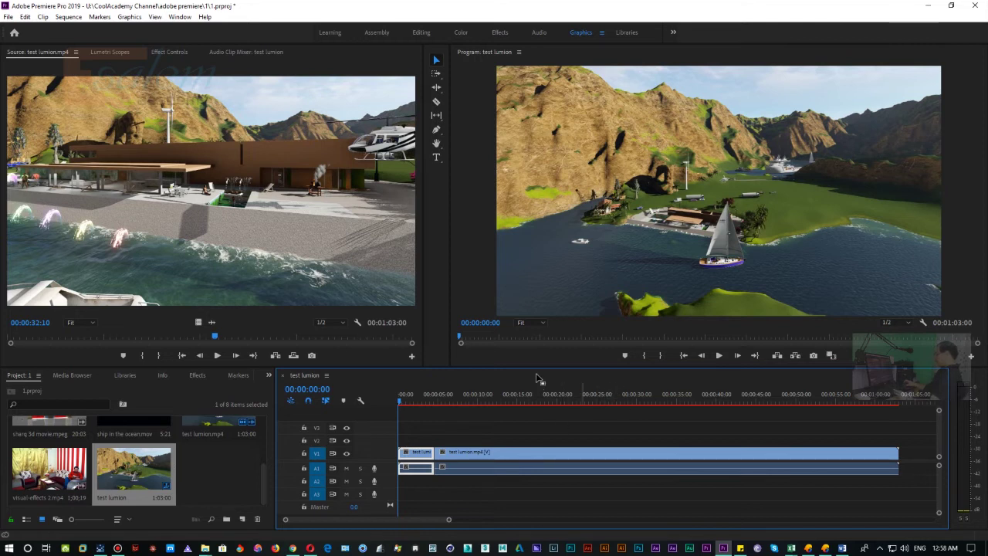
key(space)
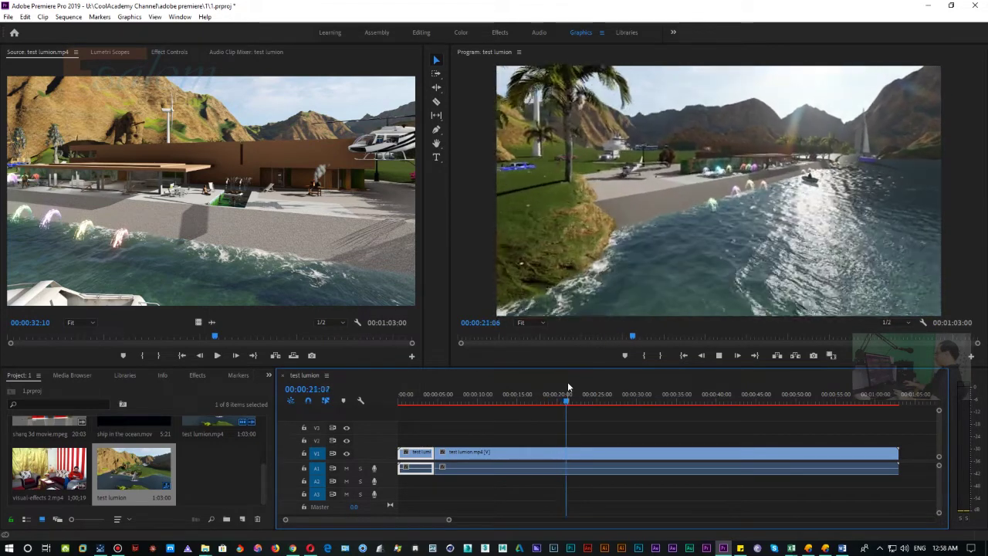
Stop playback at 00:00:23:06 to mark the next cut point.
key(space)
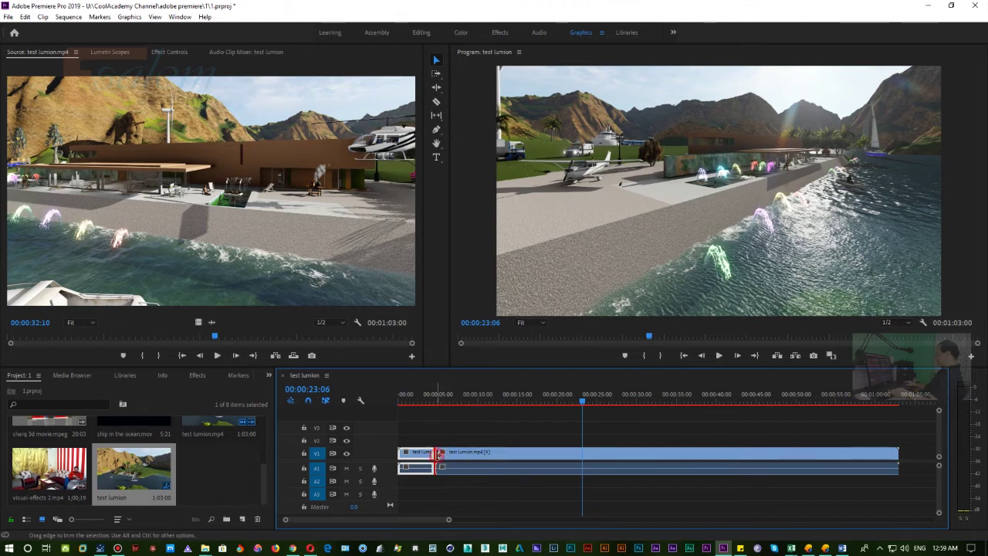
Undo an accidental trim and razor-cut the clip at 00:00:23:06.
drag(438, 454, 584, 460)
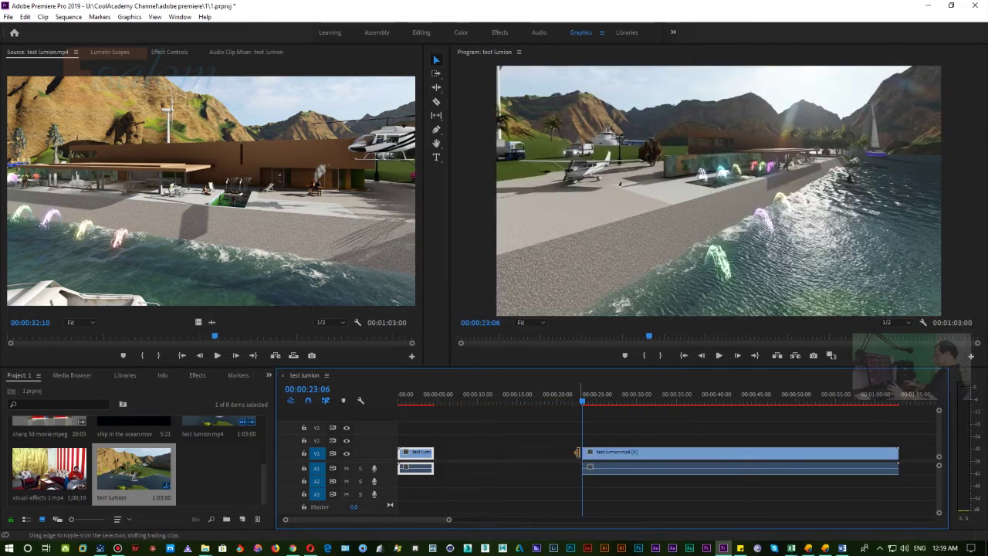
key(ctrl+z)
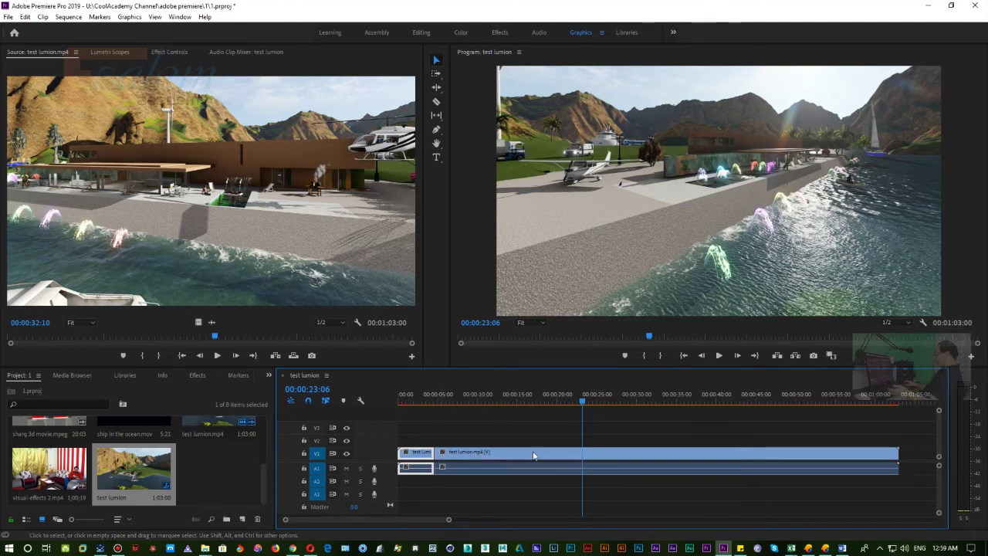
click(586, 454)
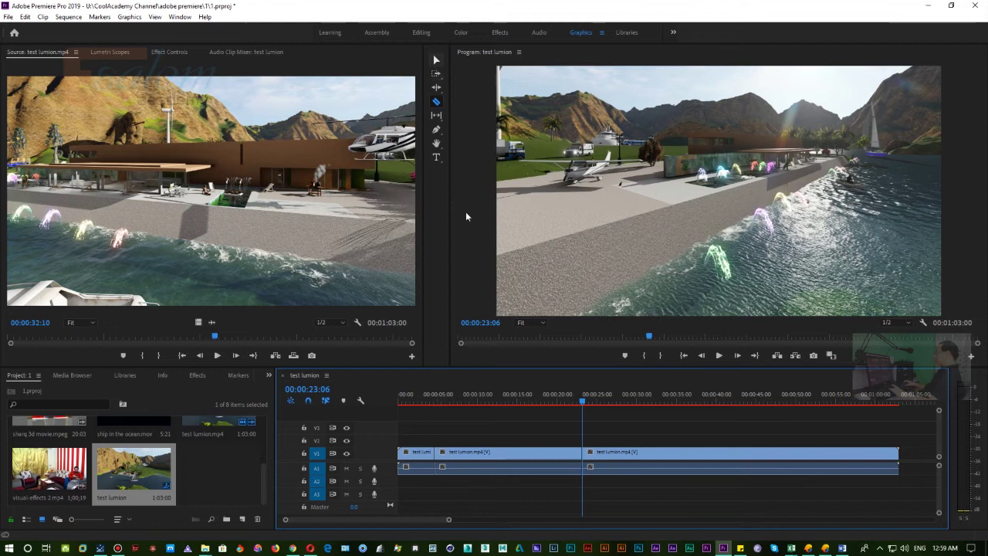
key(v)
Delete the section between 00:00:04:18 and 00:00:23:06, leaving an empty gap.
click(524, 454)
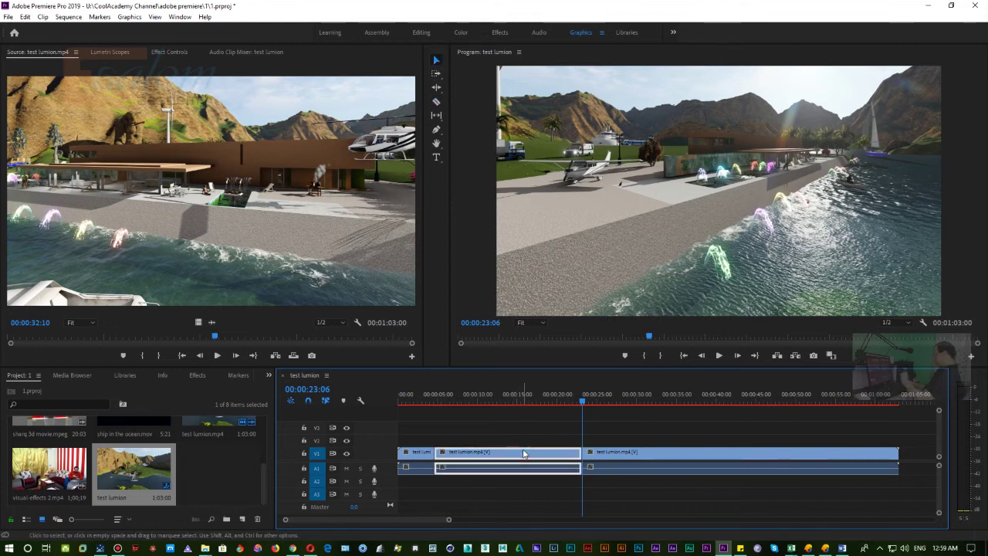
key(Delete)
click(524, 454)
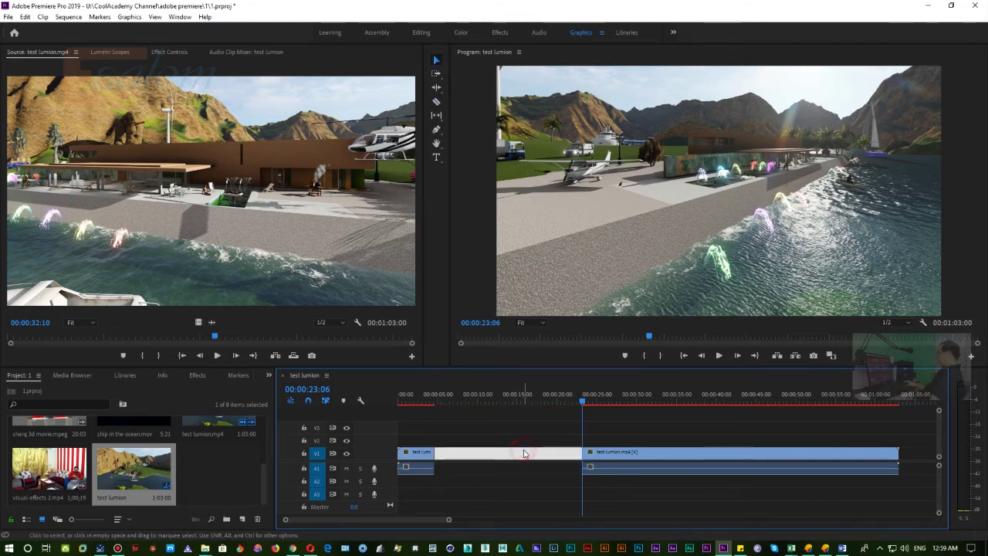
click(523, 453)
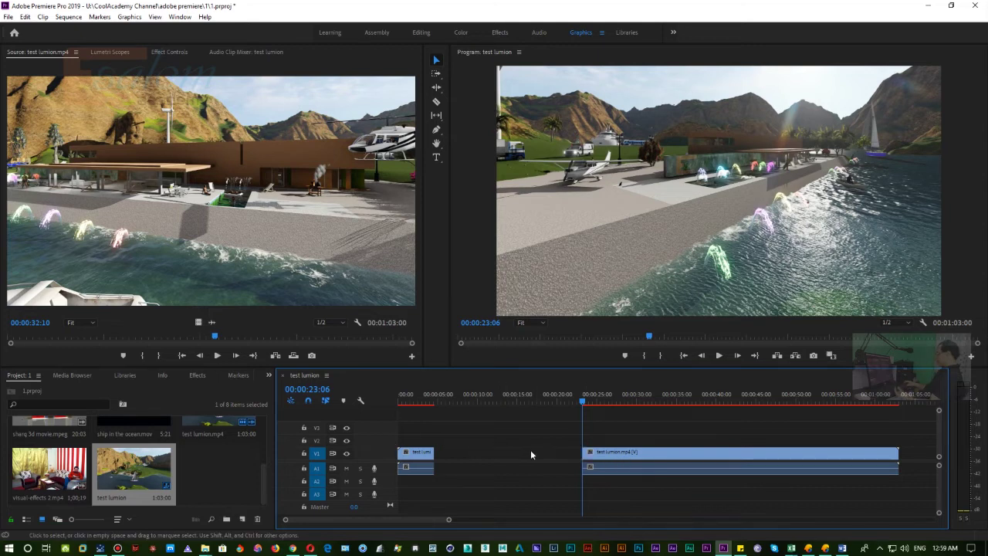
Ripple-delete the gap between the two clips, then undo it and leave the gap in place.
click(519, 454)
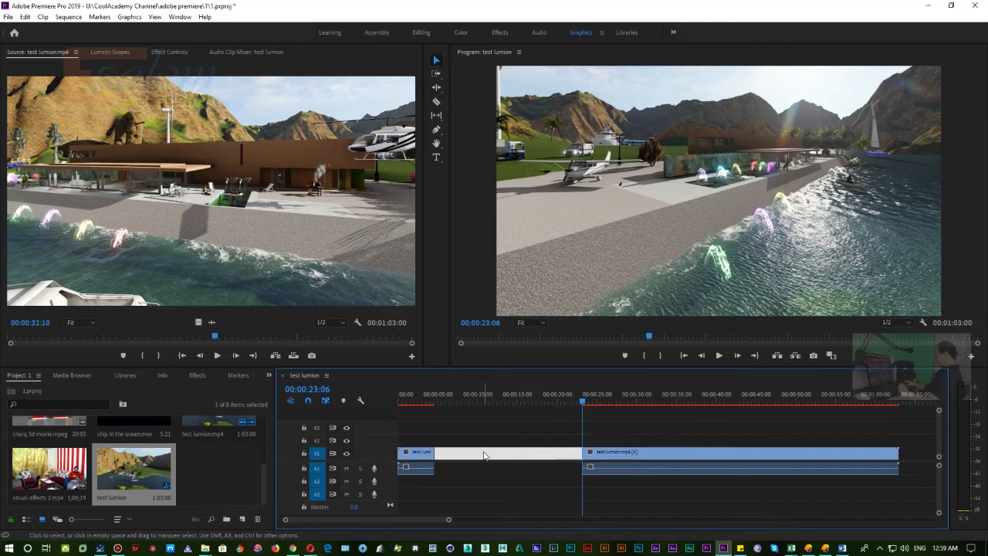
key(Delete)
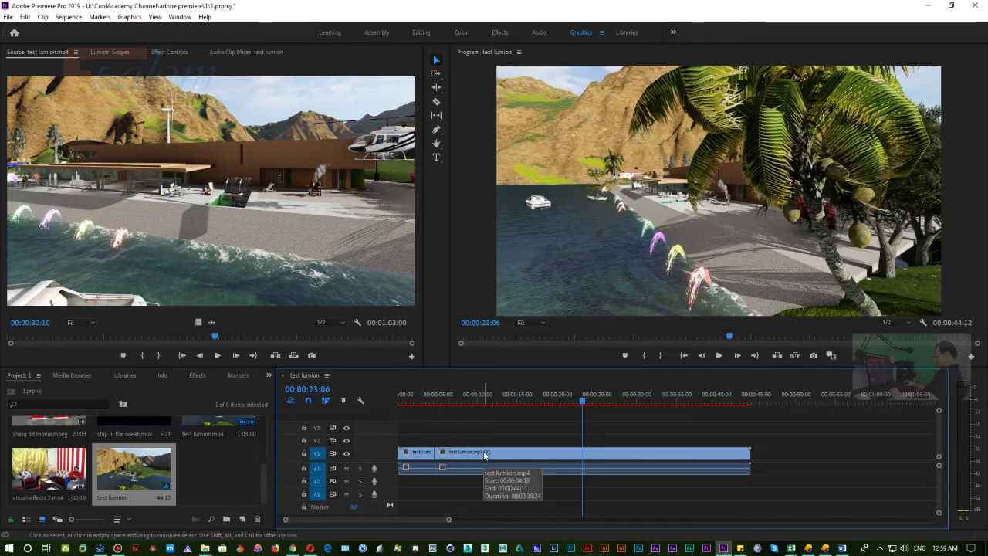
key(ctrl+z)
right_click(510, 454)
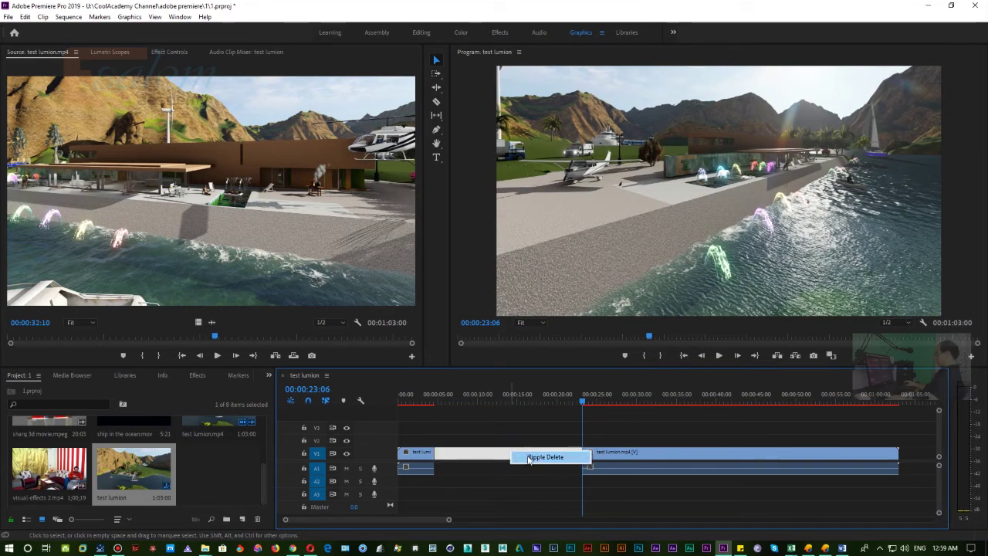
click(529, 457)
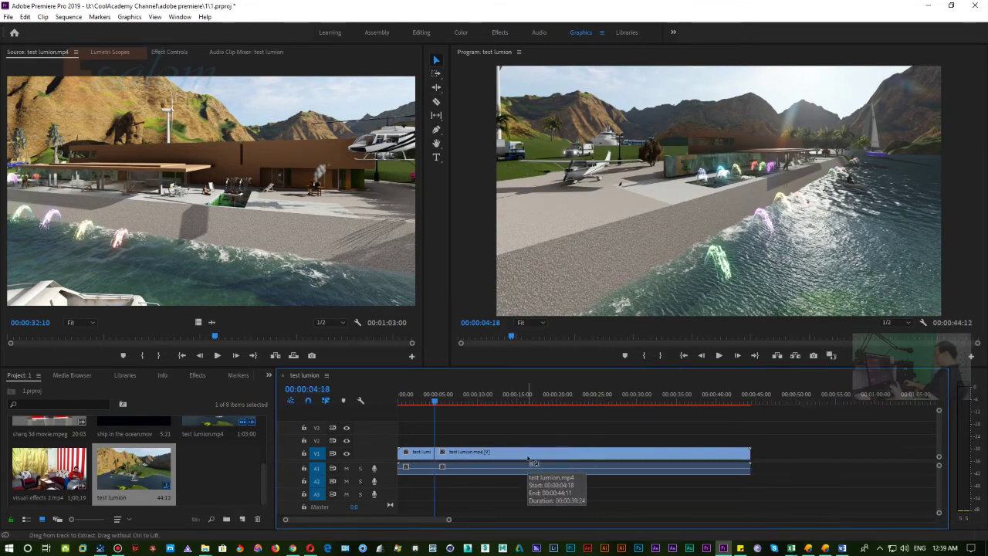
Slide the test lumion clip left to snap at 00:00:04:18, then preview from 03:11.
key(Up)
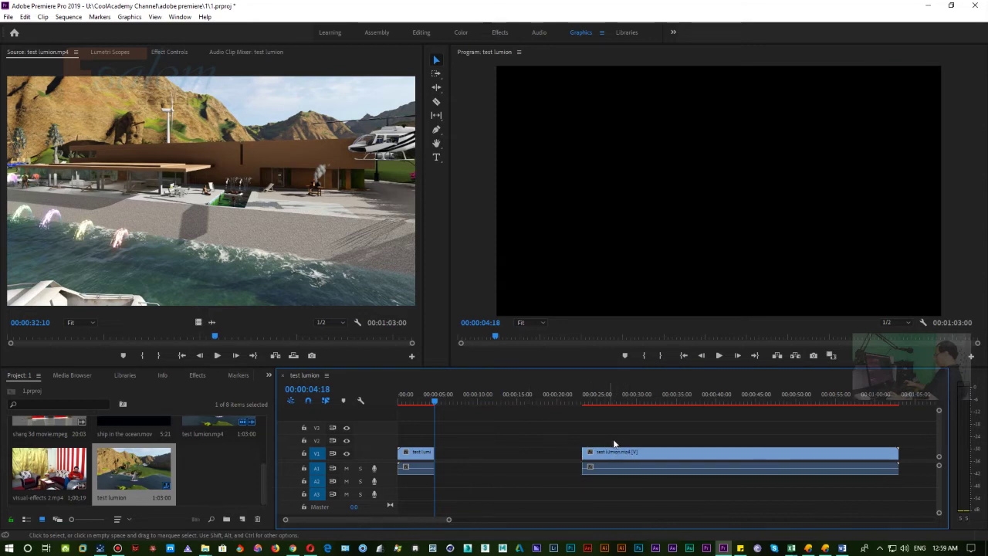
drag(667, 454, 524, 464)
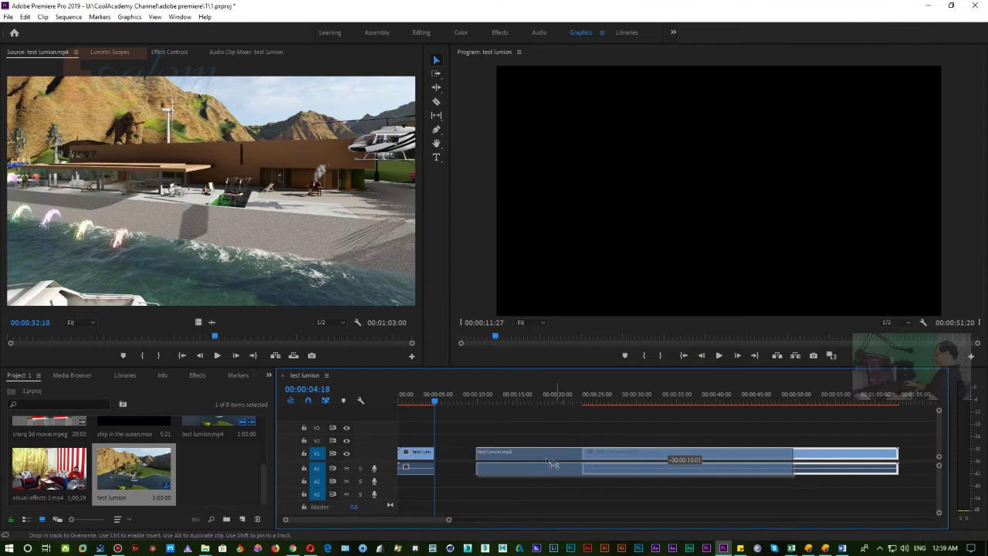
drag(524, 463, 519, 464)
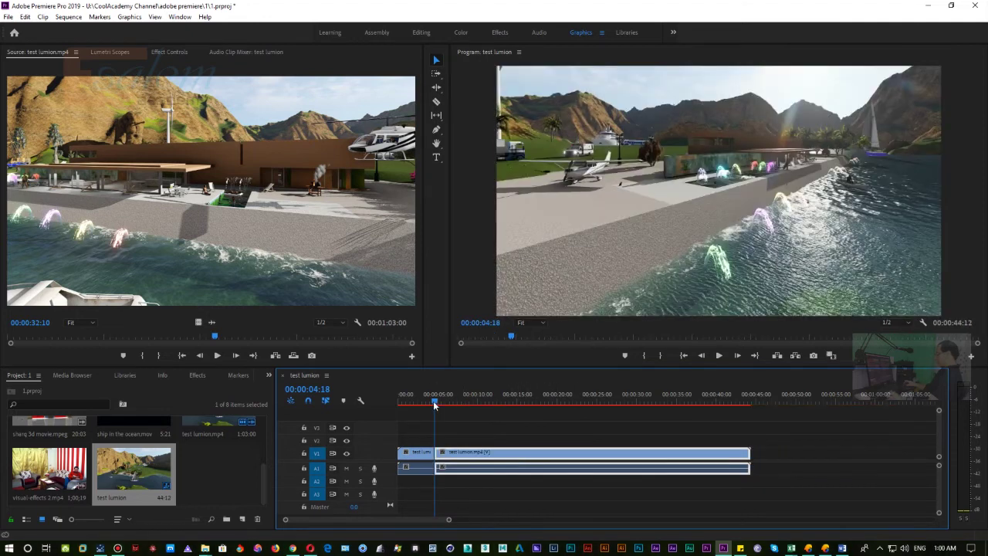
click(426, 403)
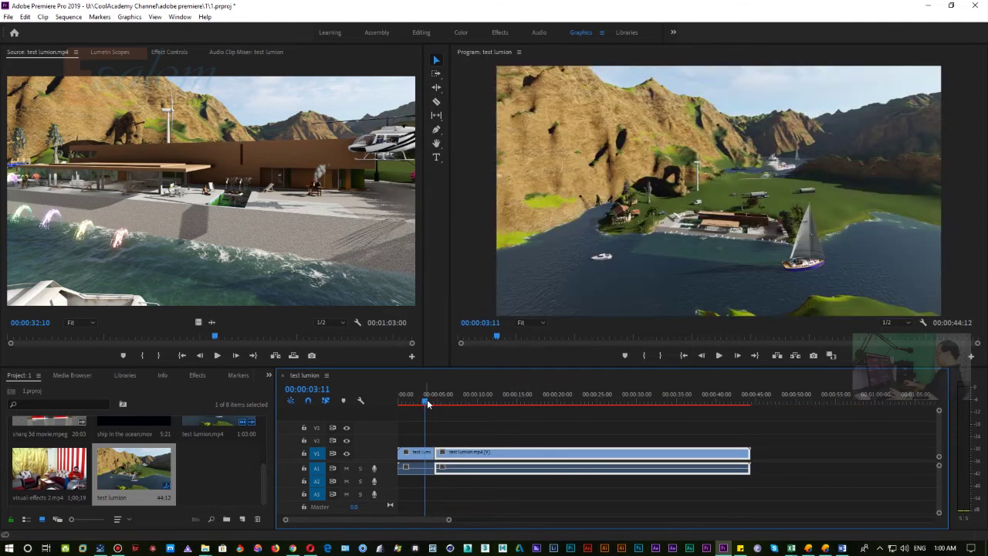
key(space)
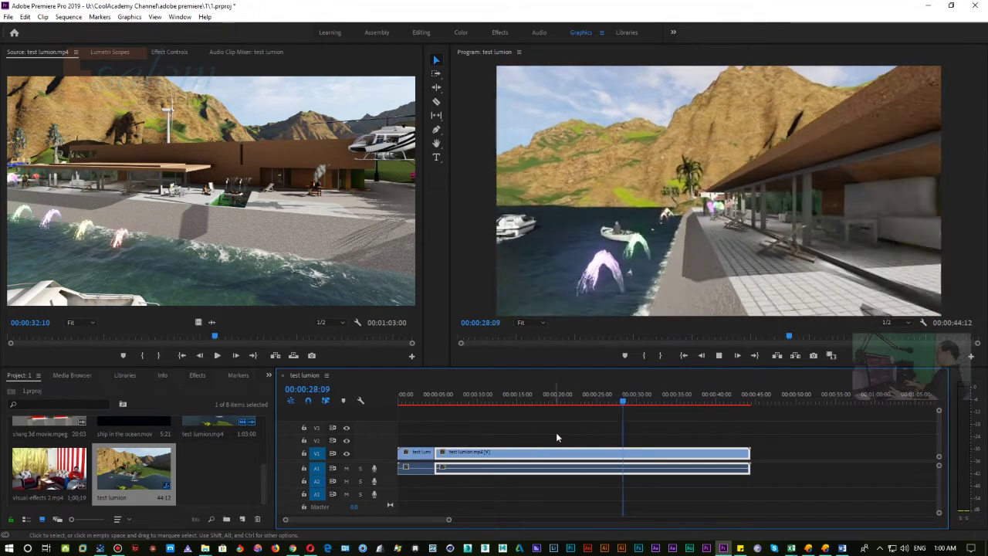
Cut the test lumion clip with the Razor tool at 00:00:18:03.
click(570, 401)
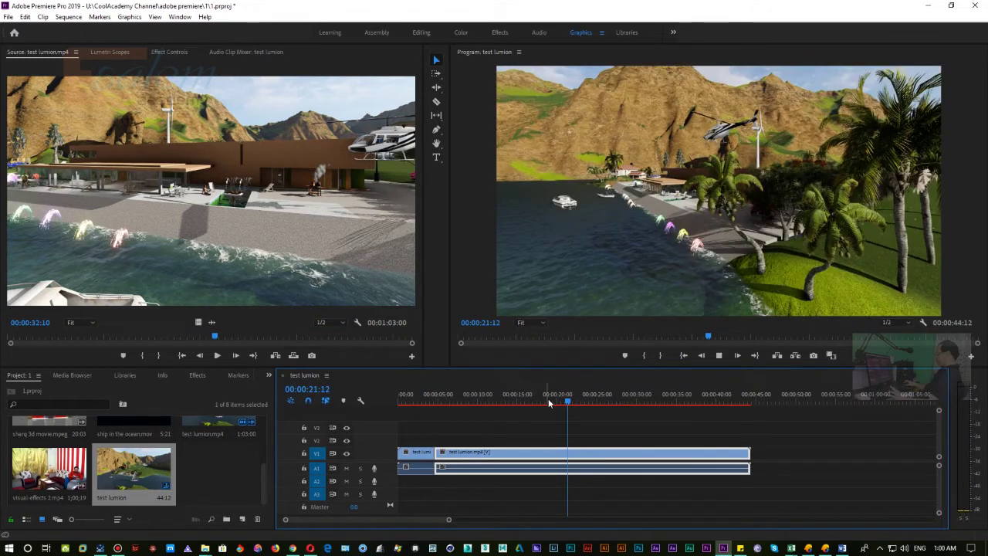
click(542, 401)
key(c)
click(543, 454)
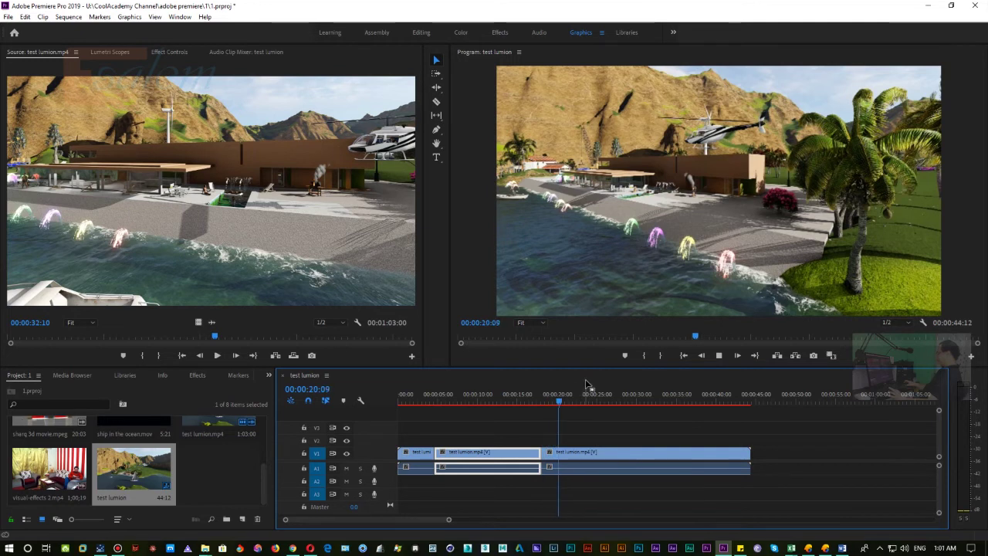
Stop playback, park the playhead at 00:00:21:16 and save the project.
key(space)
drag(585, 379, 576, 384)
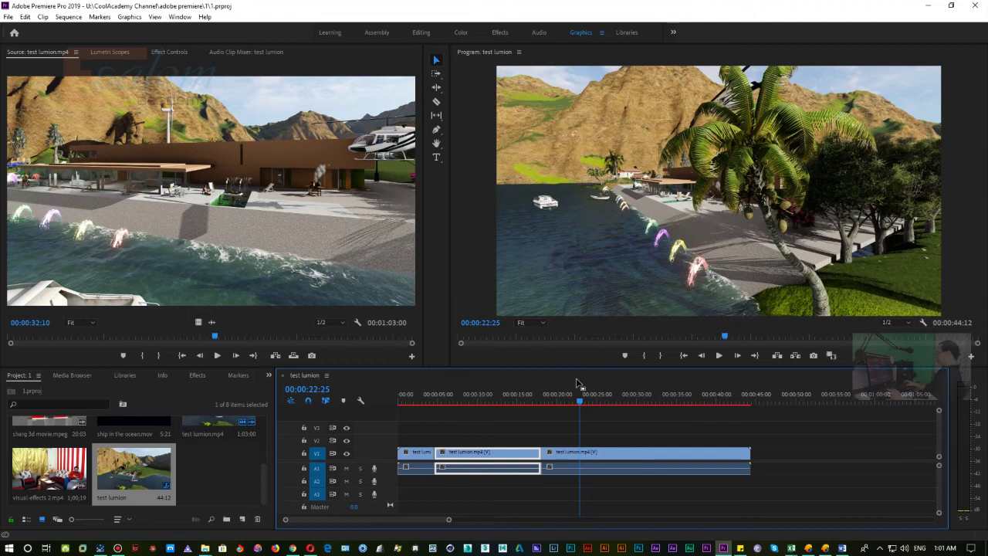
click(570, 402)
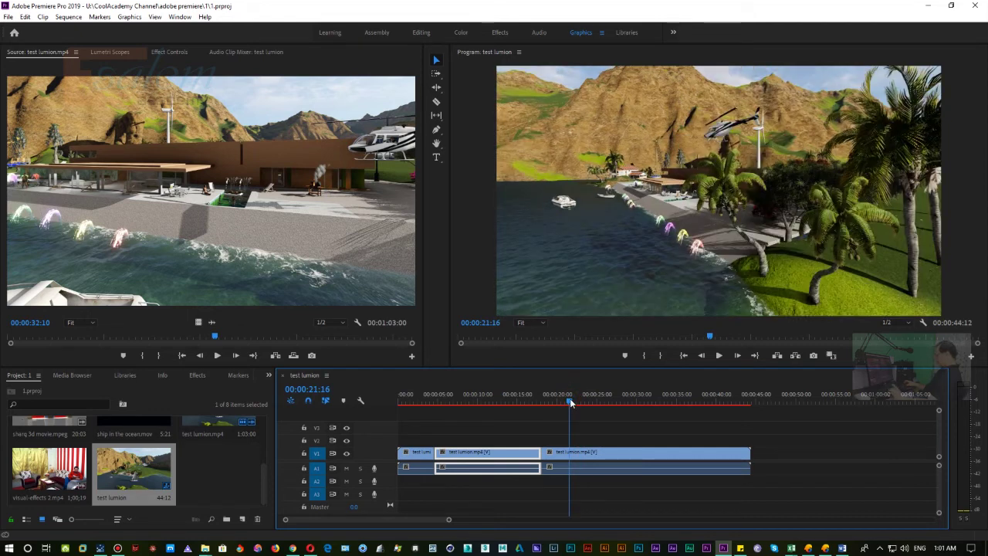
key(ctrl+s)
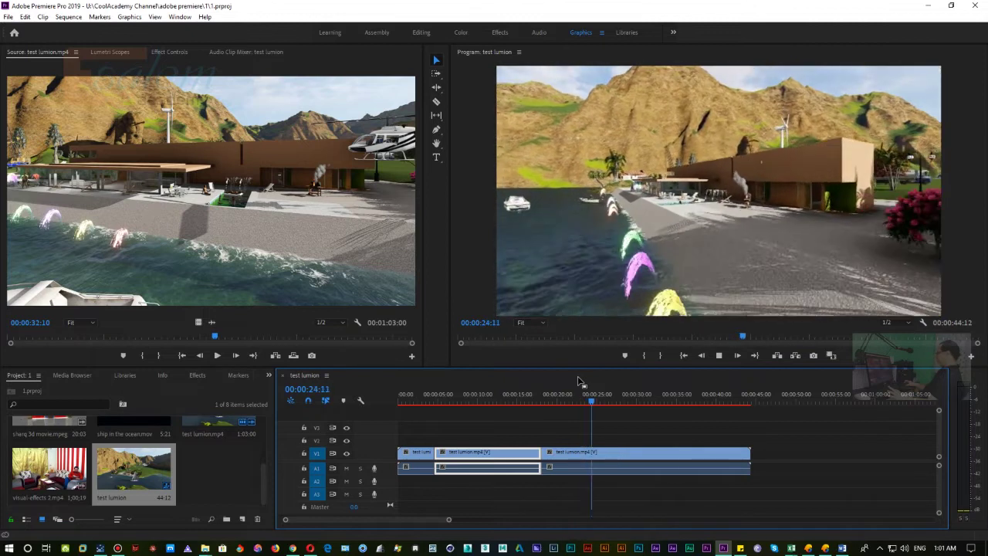
Trim the second piece's start later by 00:00:06:14 and play back the result.
key(space)
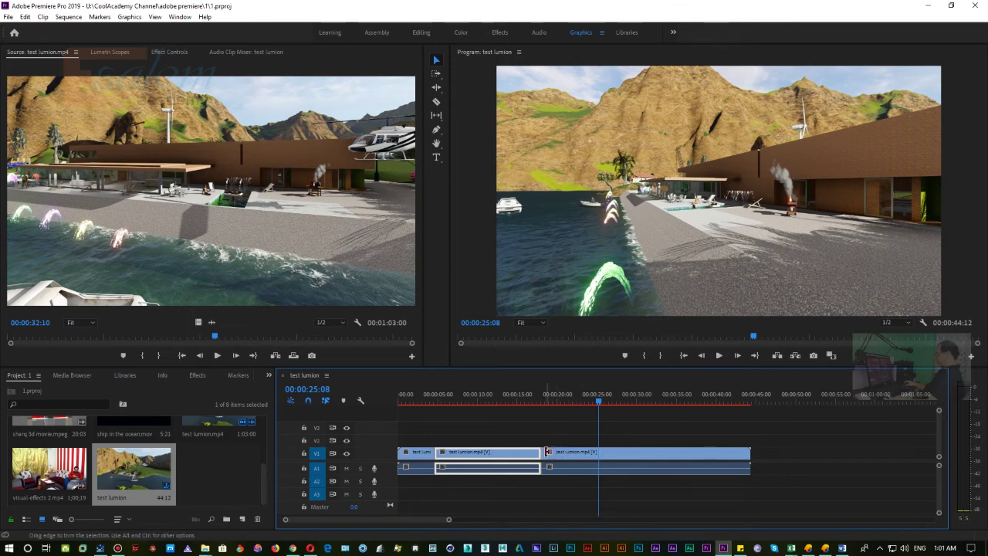
drag(563, 454, 599, 454)
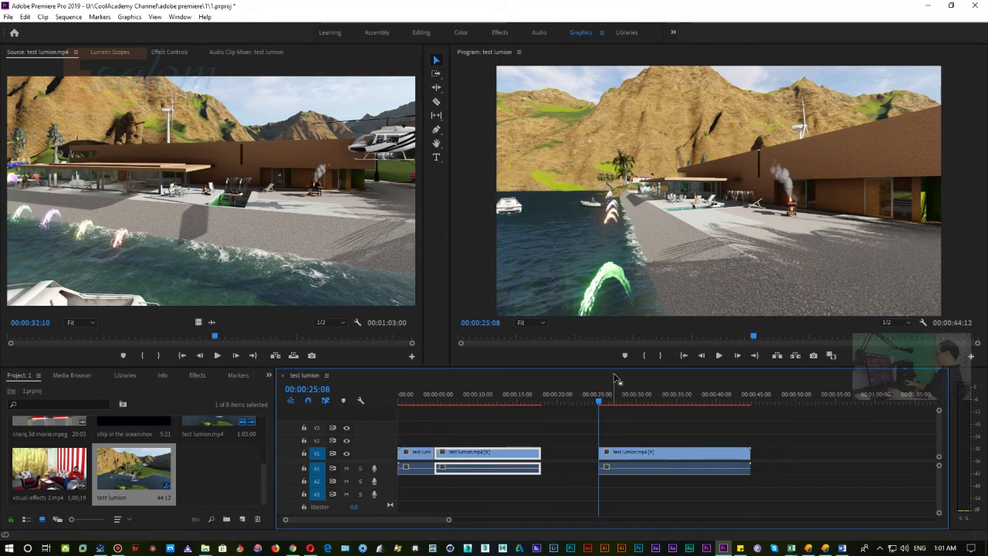
key(space)
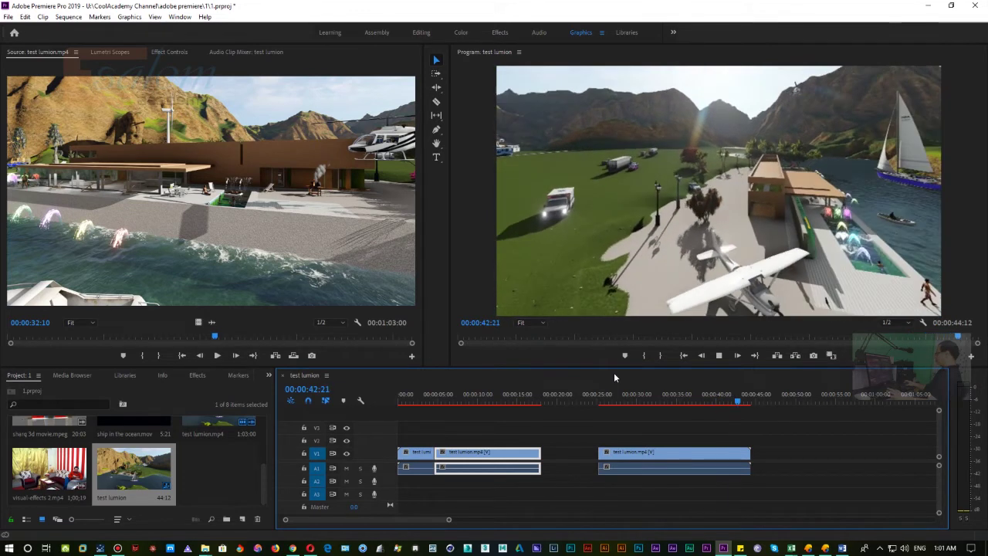
Trim the last piece's end to 00:00:43:22 and delete the gap, making the sequence 00:00:36:17.
key(space)
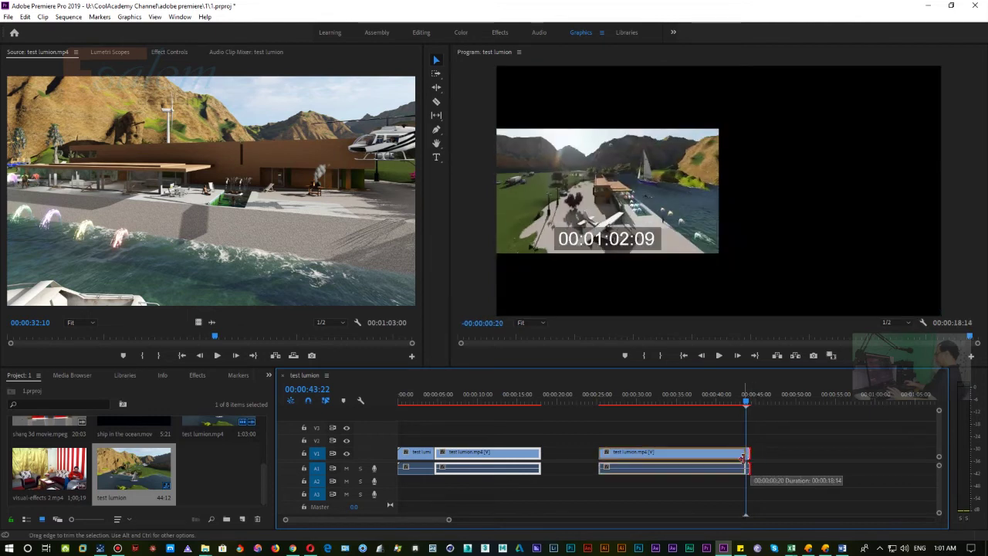
drag(748, 457, 746, 457)
click(566, 458)
key(Delete)
click(537, 402)
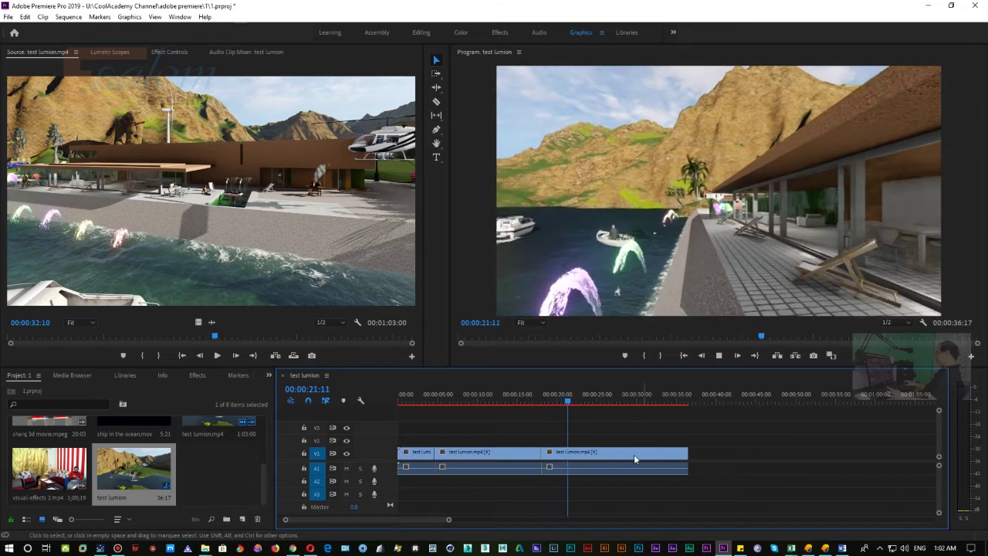
right_click(624, 454)
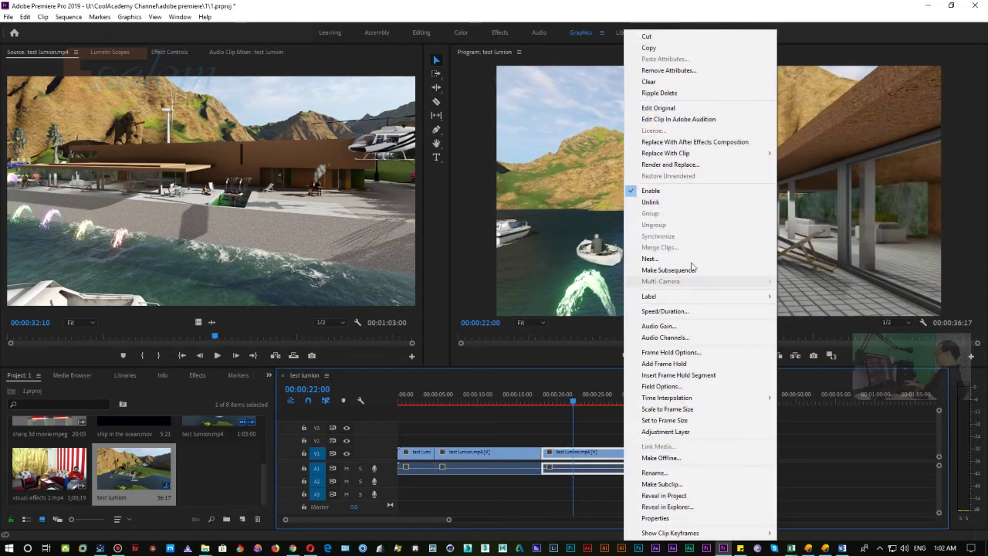
click(582, 378)
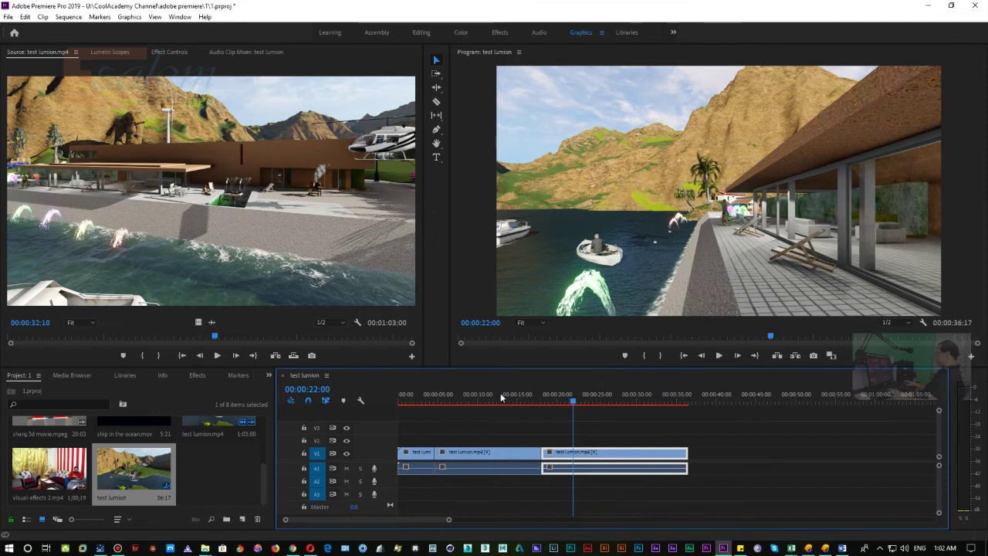
drag(417, 404, 400, 401)
key(space)
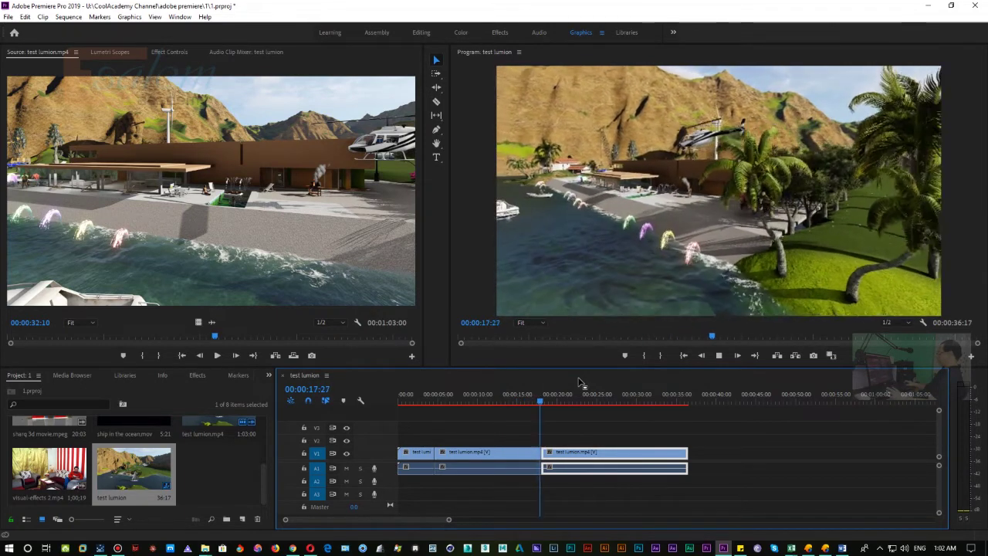
key(space)
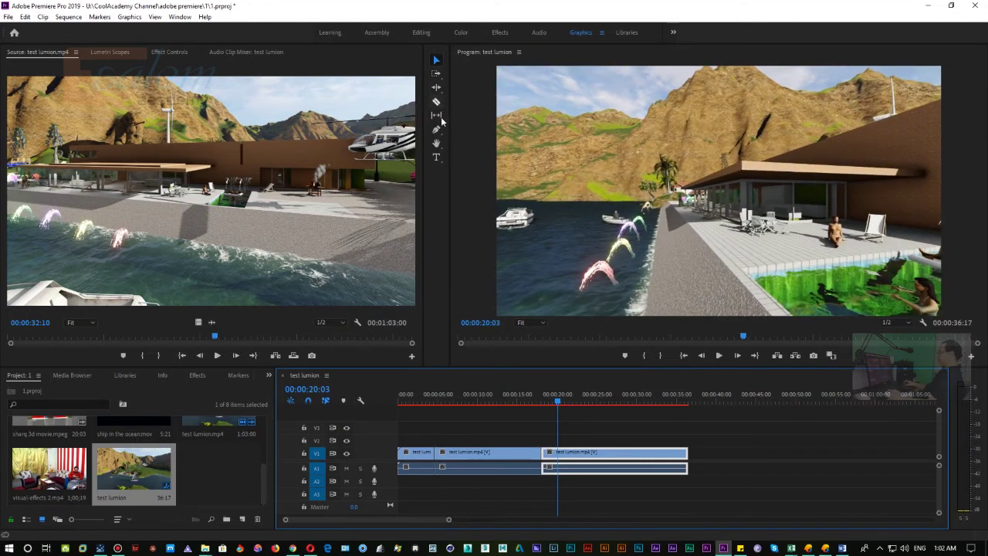
Add an 'Intro' text title in the Program monitor.
click(437, 159)
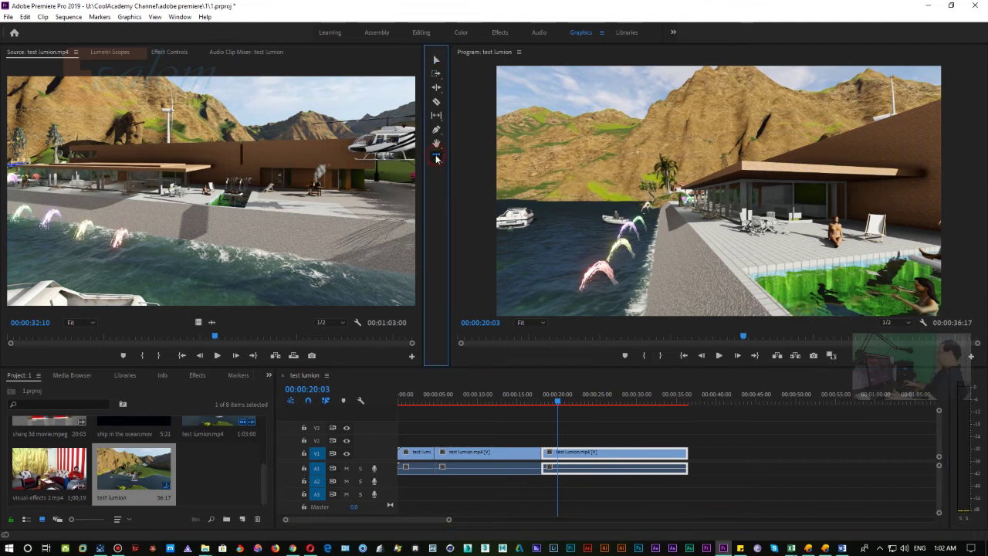
click(671, 268)
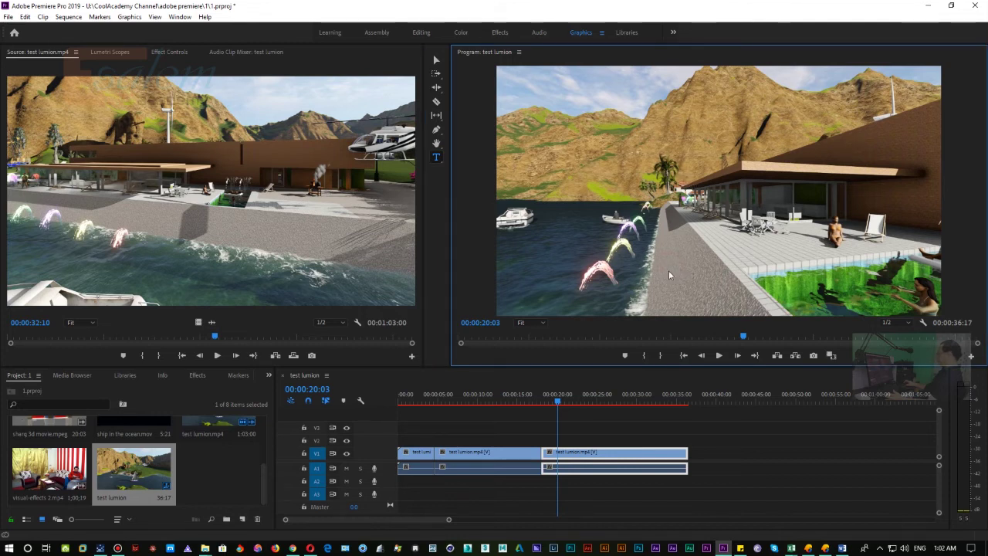
click(672, 265)
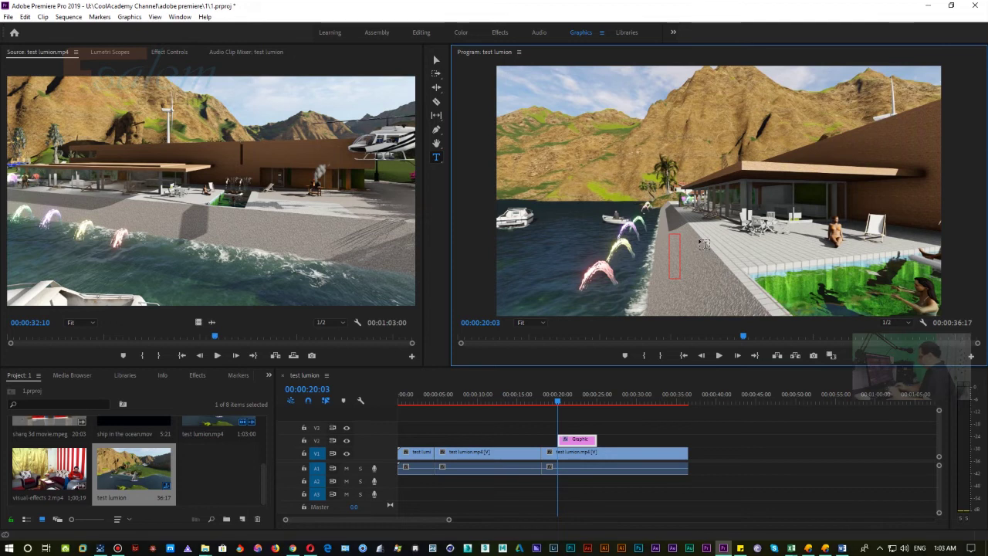
text(Intro)
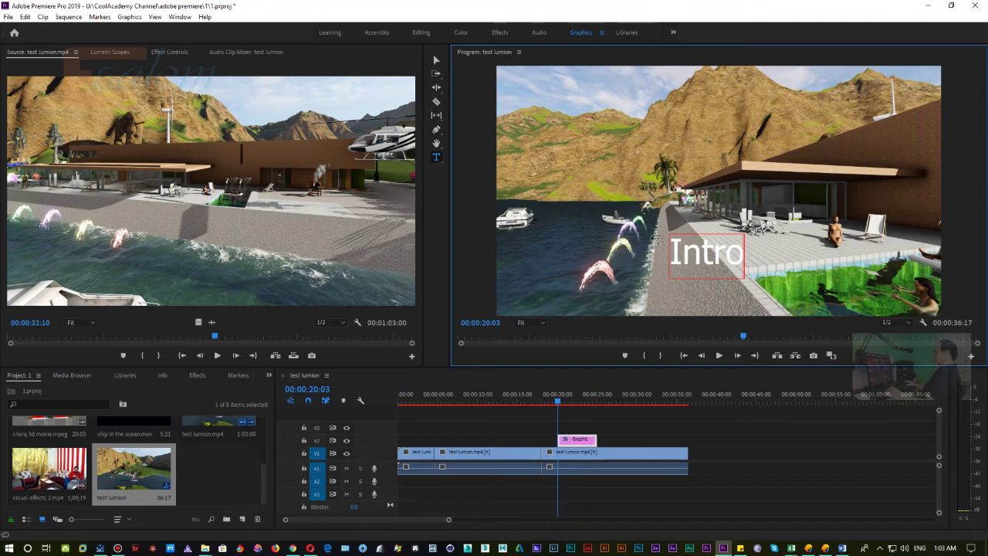
click(435, 61)
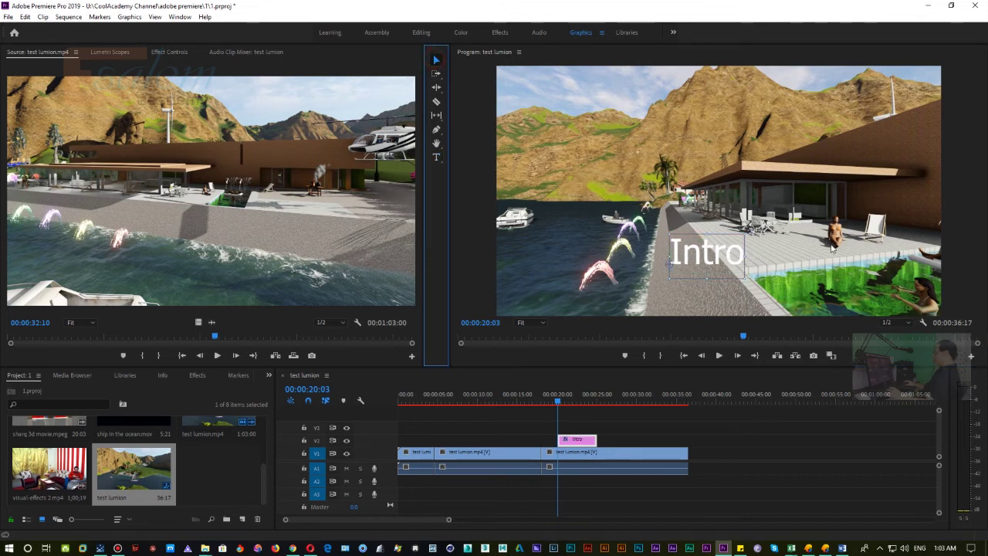
Add the Arabic title 'بداية' and position it right beside Intro.
click(437, 157)
click(700, 151)
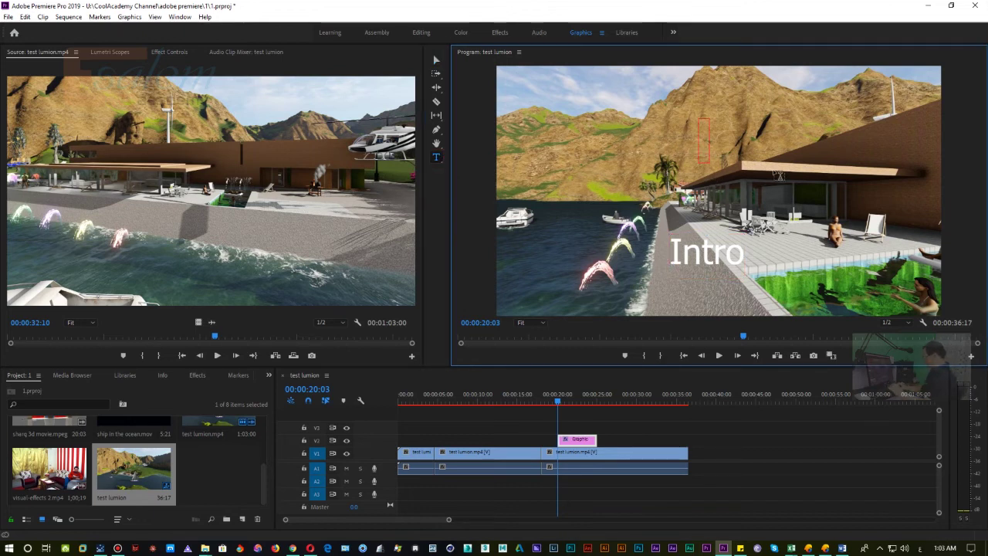
text(بداية)
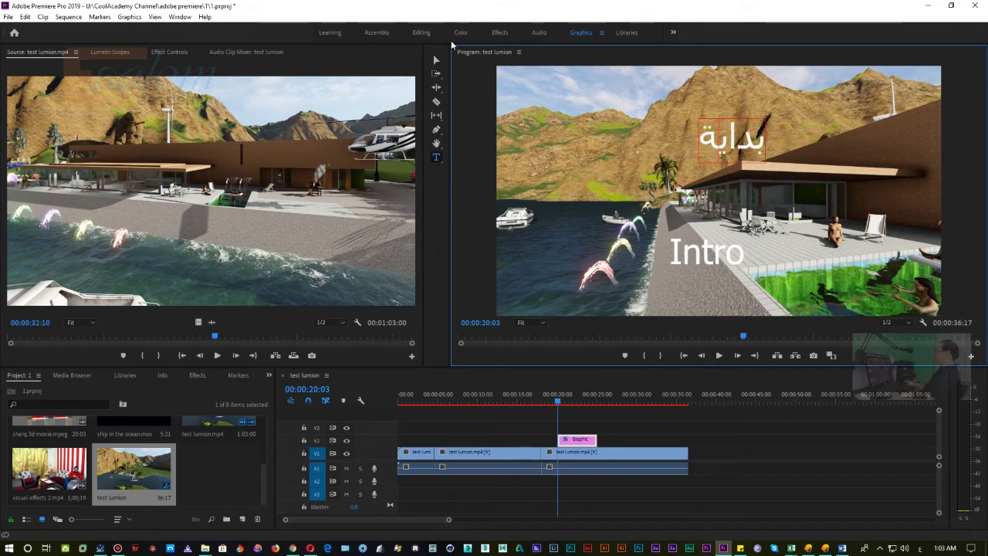
click(437, 60)
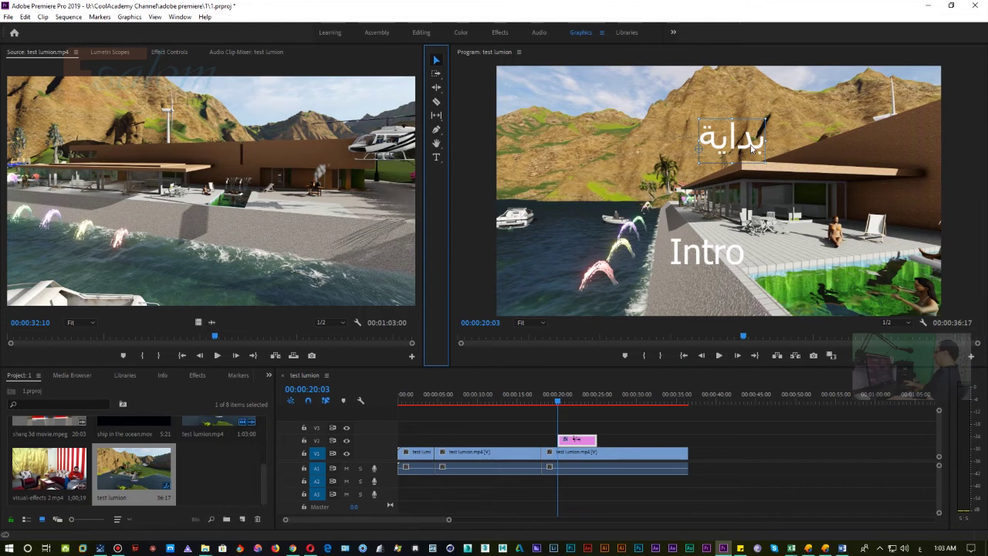
drag(751, 147, 869, 247)
drag(874, 284, 837, 265)
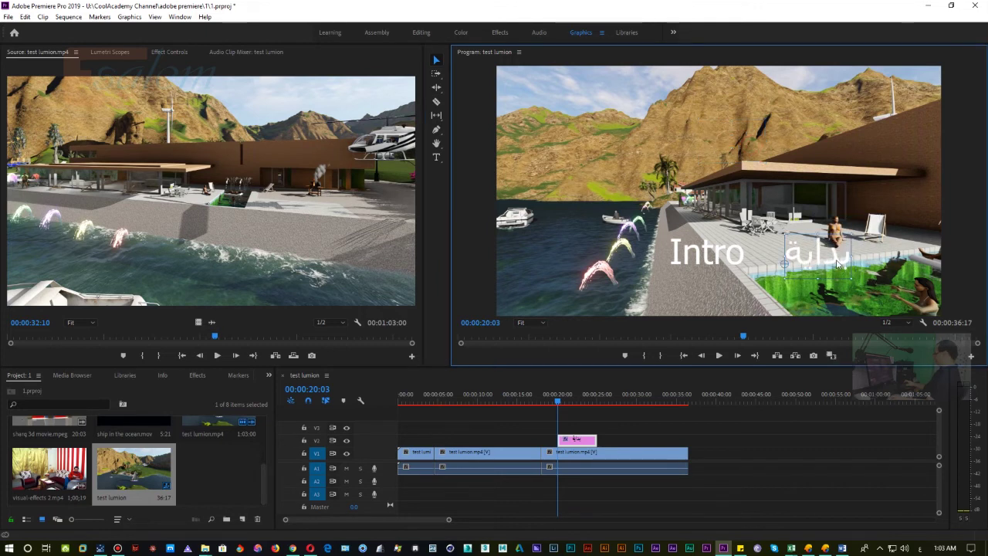
Preview the titles in the sequence, then drag the title clip toward the start.
click(558, 380)
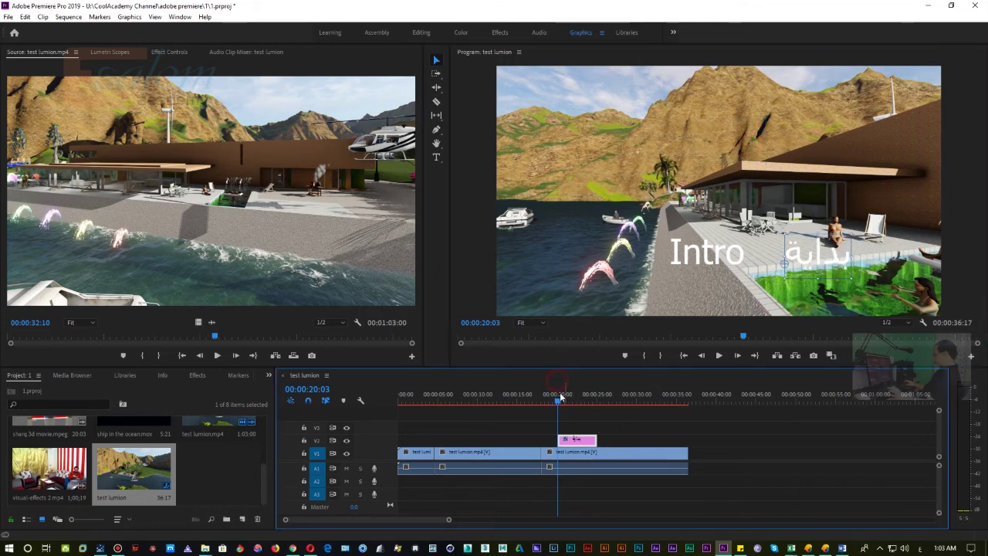
key(space)
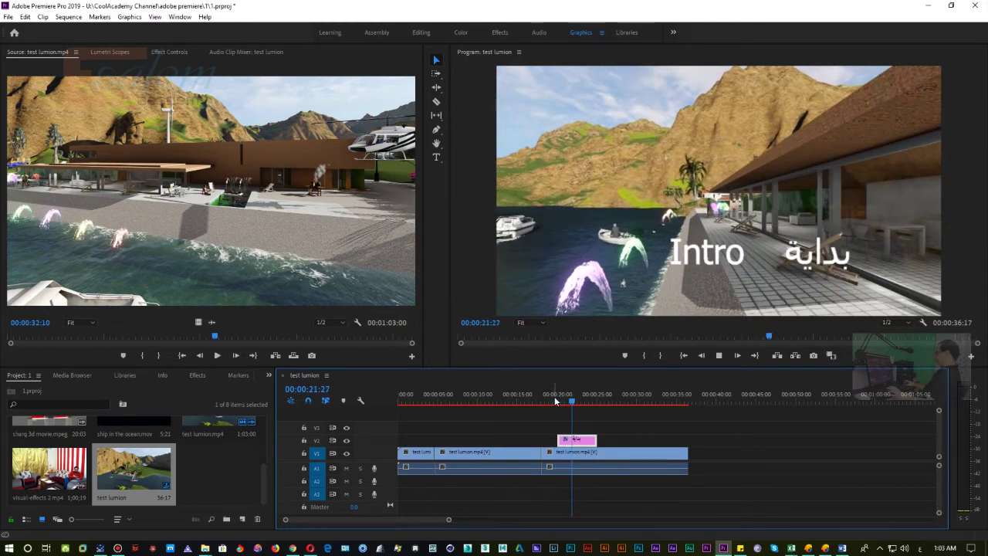
key(space)
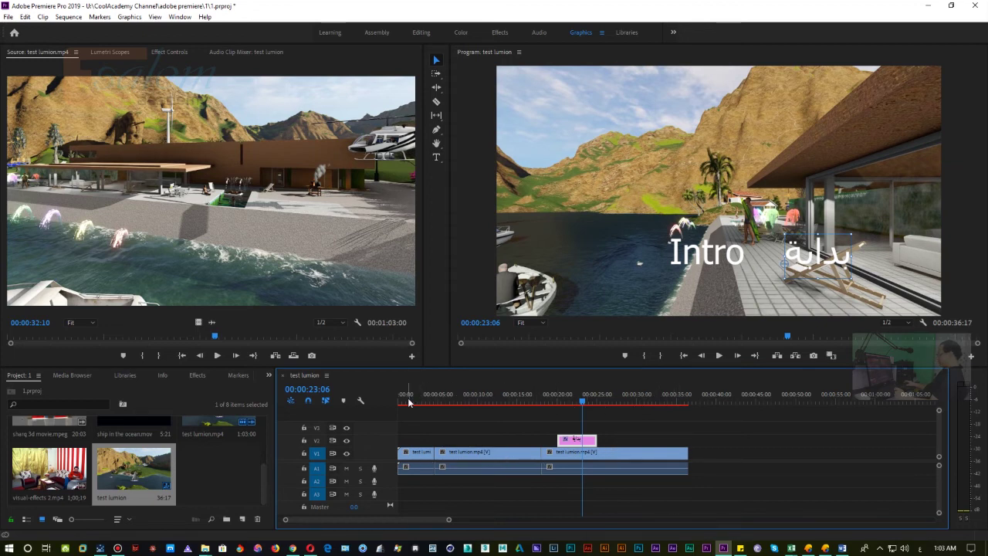
drag(578, 439, 439, 439)
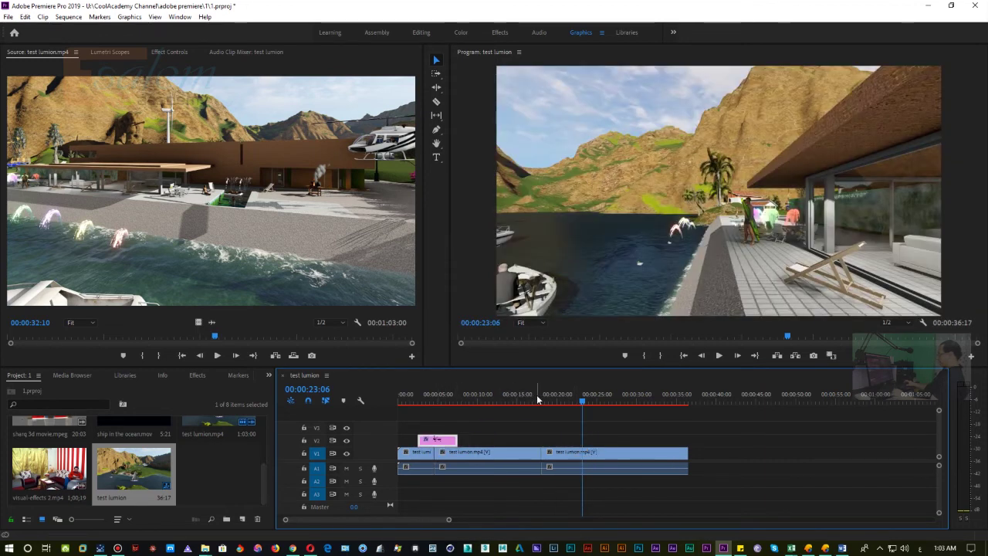
Drag the playhead back to 00:00:00:00.
drag(543, 403, 391, 392)
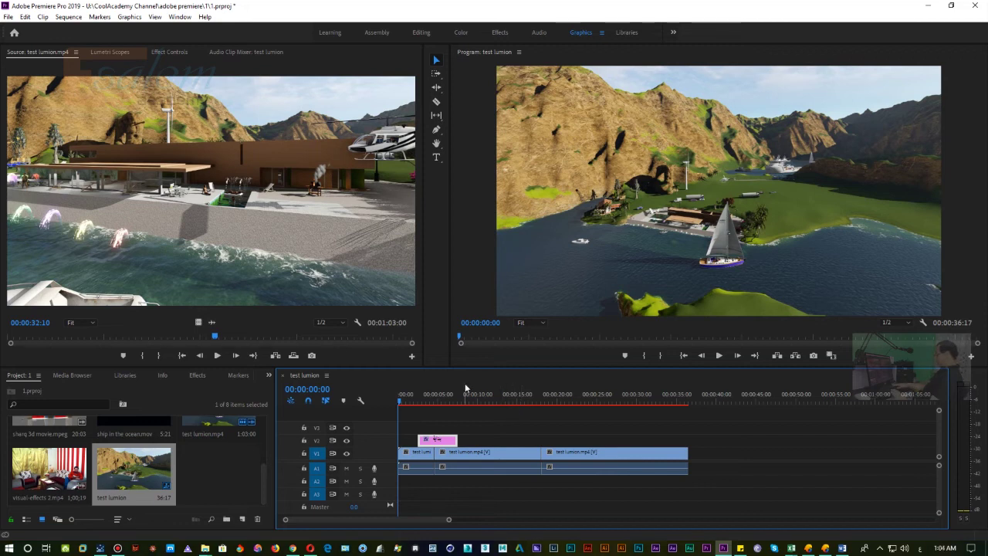
Render In to Out previews for the whole sequence.
key(Return)
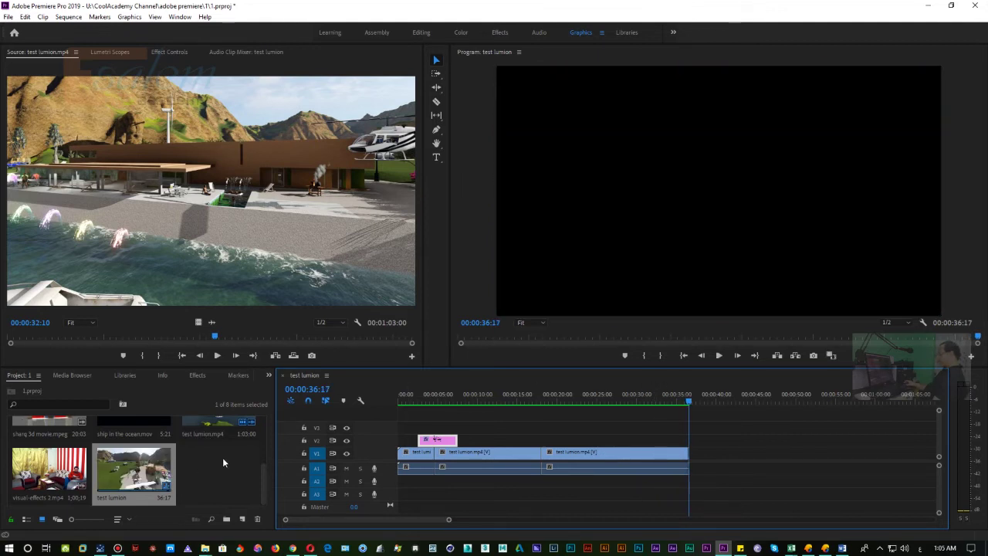
right_click(142, 468)
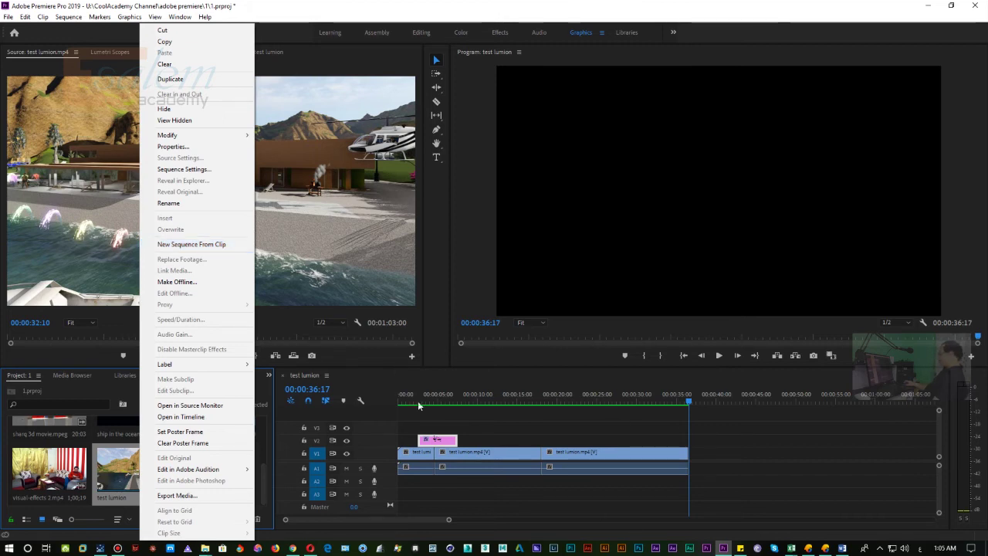
Dismiss the clip menu and scrub the playhead to 00:00:02:04 to review the opening.
click(509, 372)
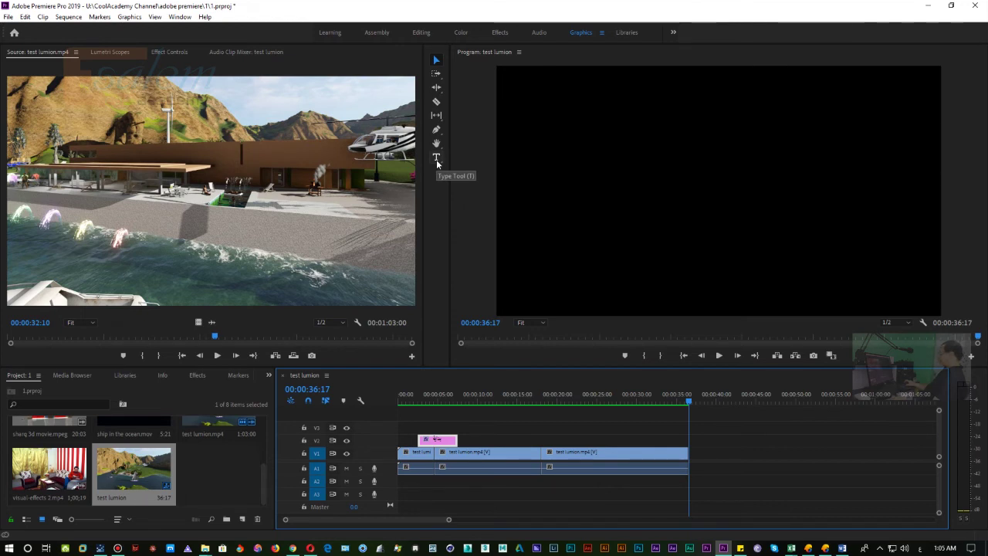
click(420, 397)
drag(420, 397, 414, 397)
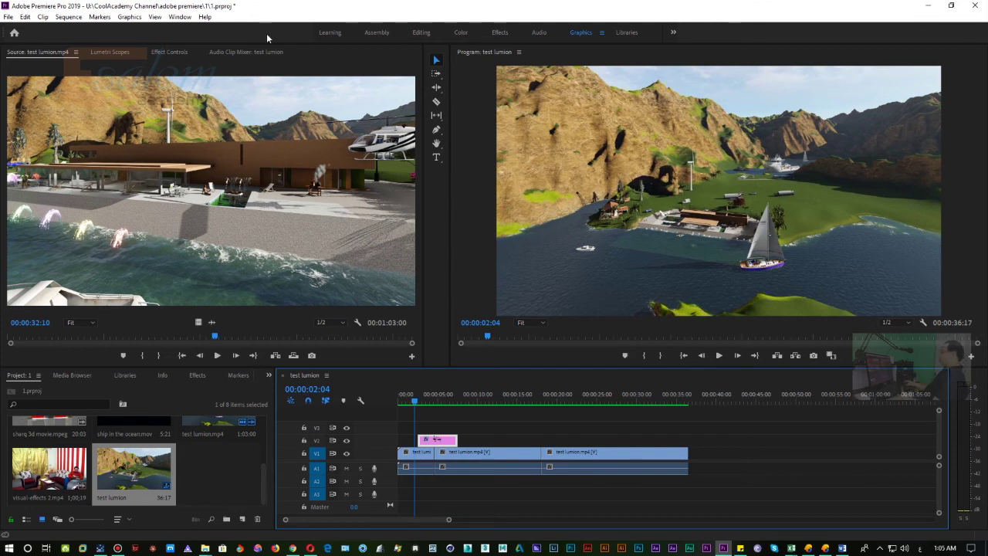
Switch to the Editing workspace via Window > Workspaces and accept the preset notice.
click(182, 17)
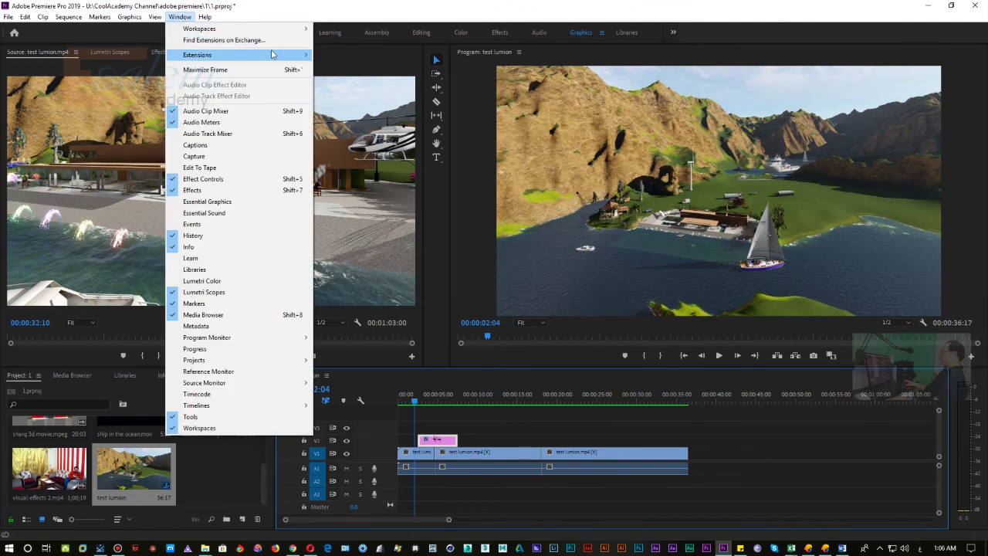
mouse_move(275, 55)
mouse_move(271, 31)
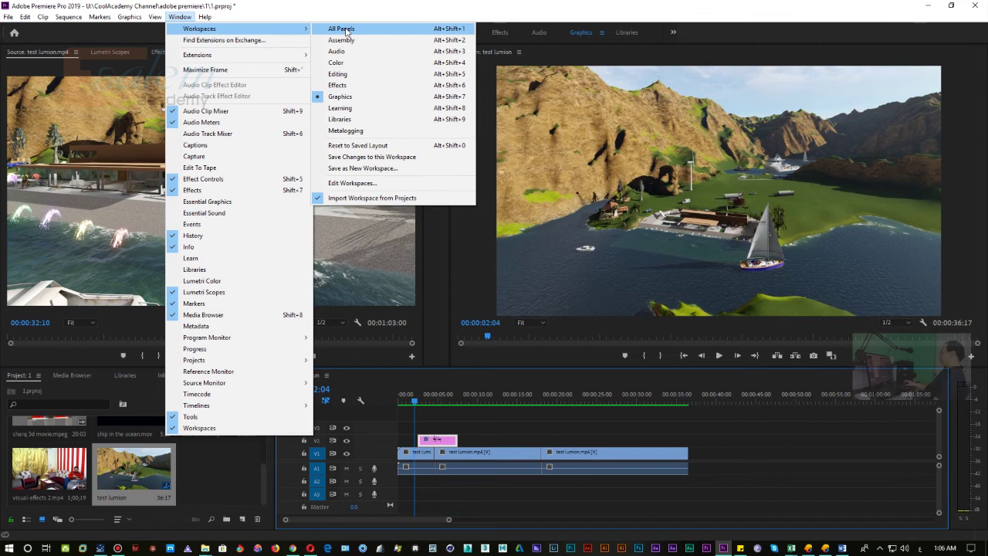
click(366, 74)
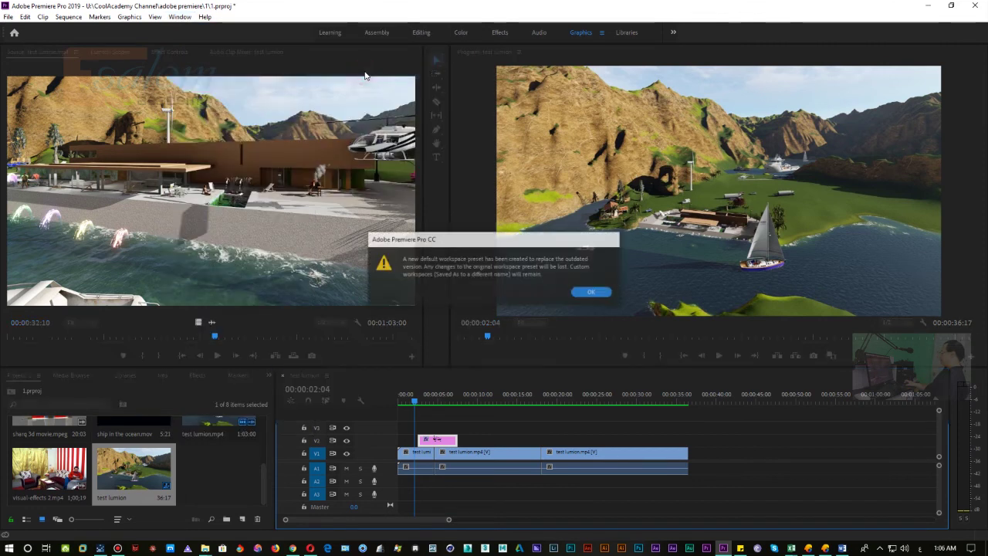
click(592, 293)
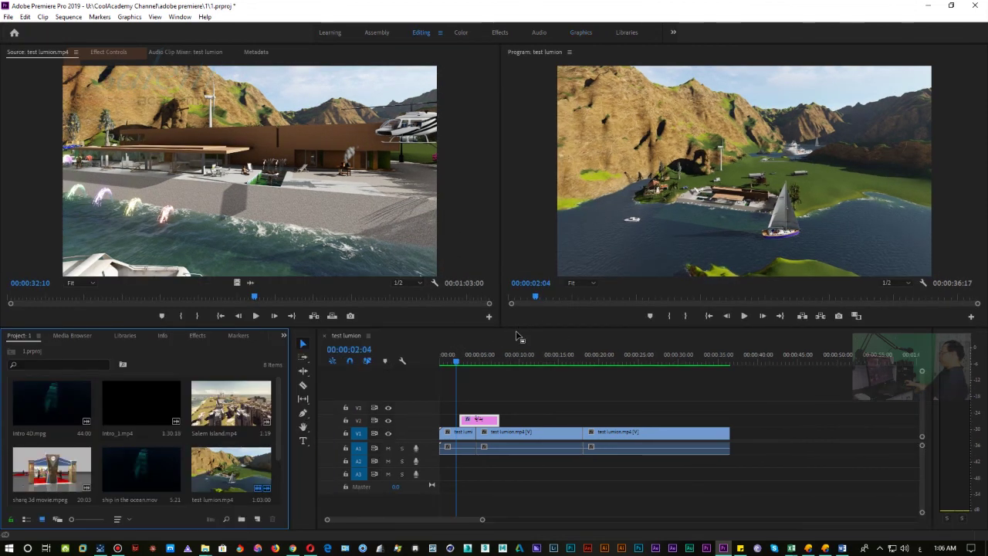
Switch to the Audio workspace via Window > Workspaces.
click(179, 17)
mouse_move(228, 31)
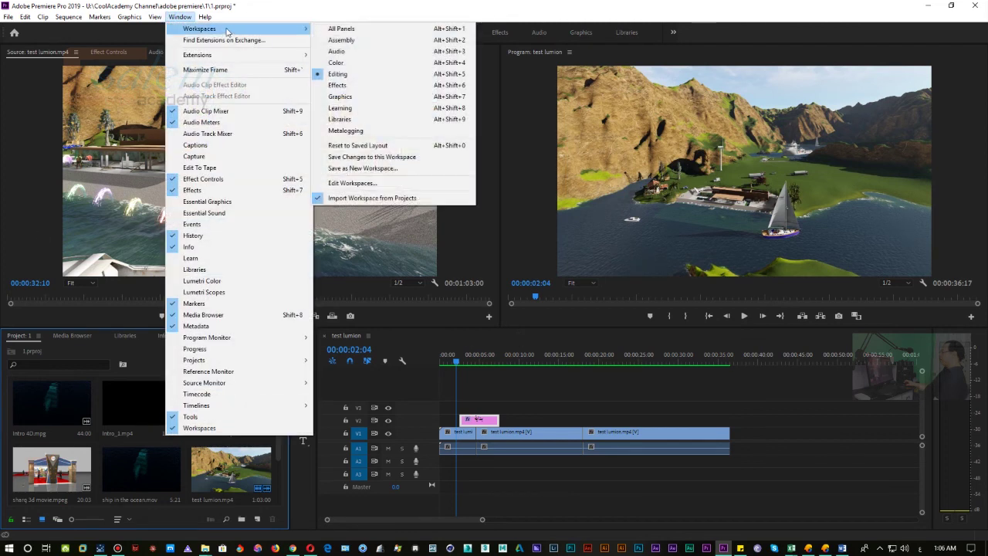
click(386, 51)
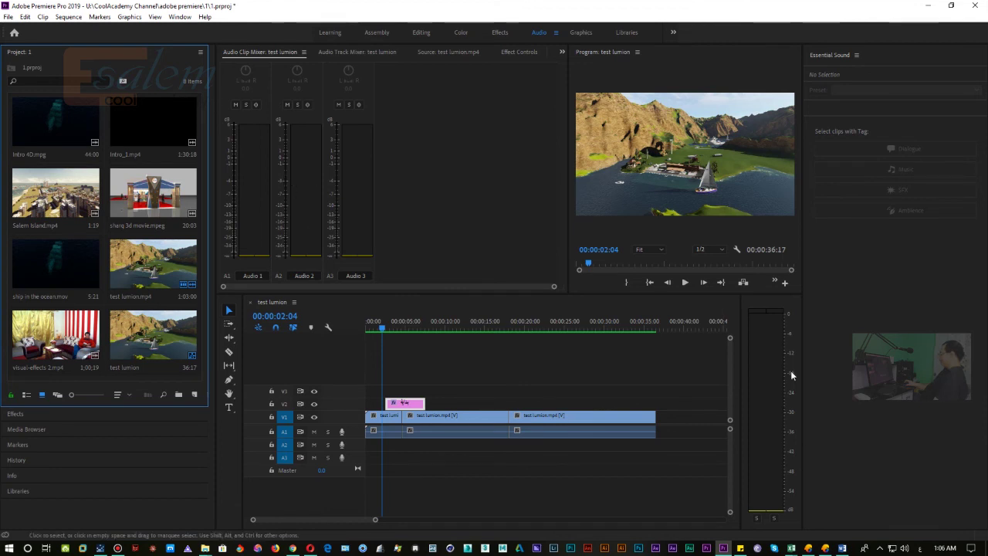
Choose the Color workspace from Window > Workspaces.
click(177, 18)
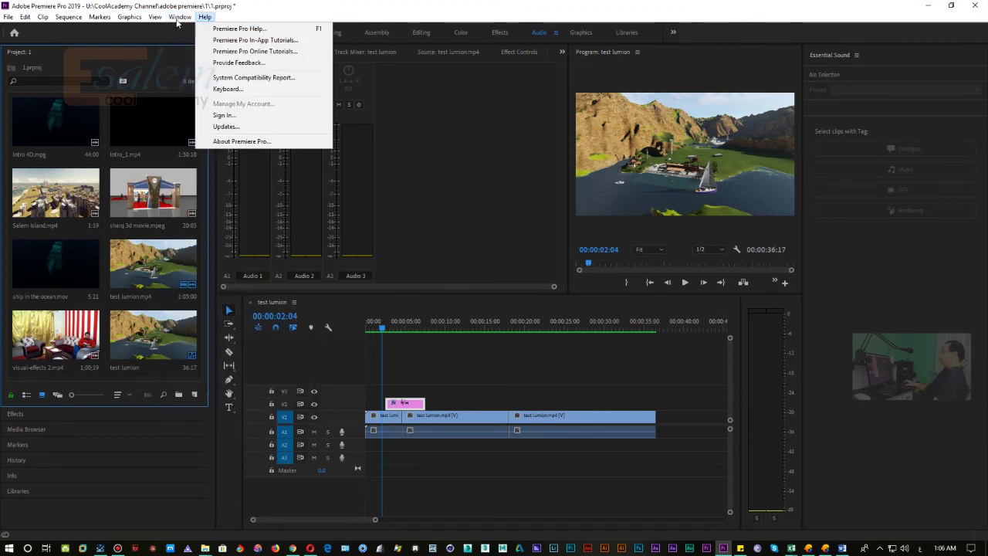
mouse_move(232, 31)
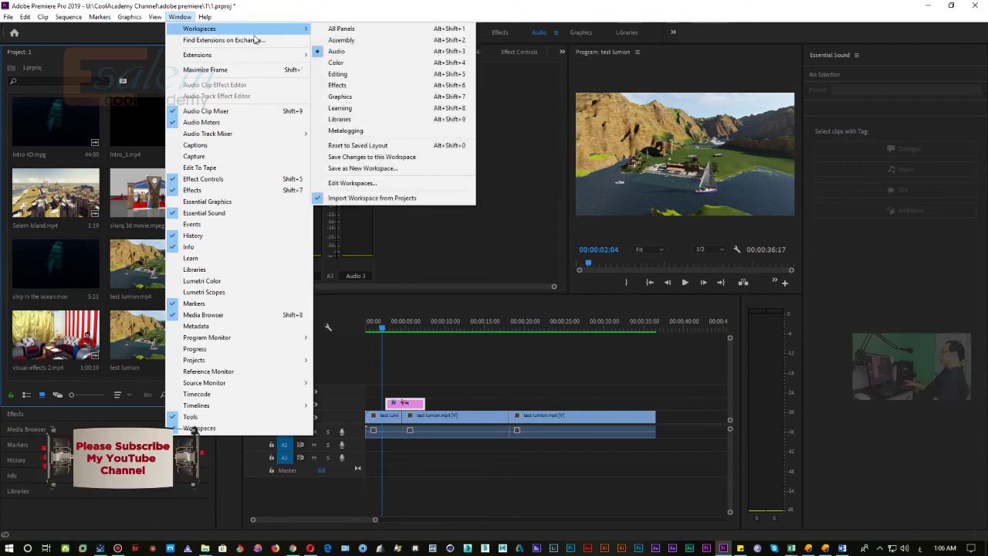
click(382, 65)
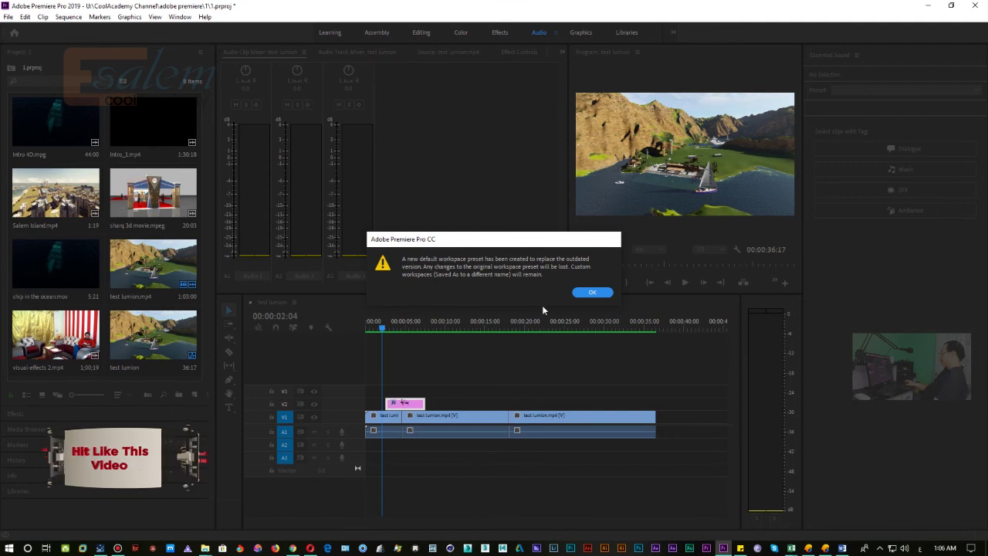
Confirm the workspace preset notice so the Color workspace with Lumetri Color controls appears.
click(591, 293)
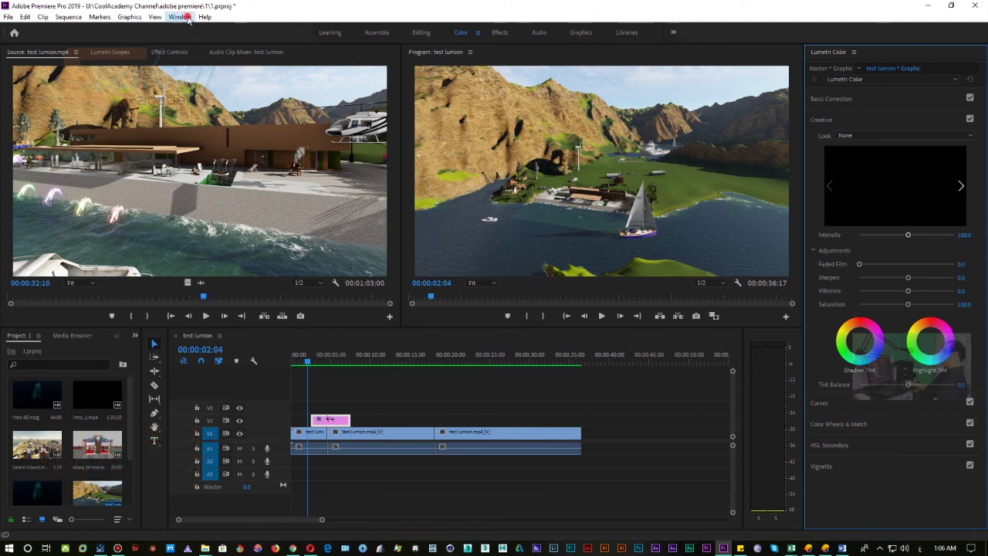
click(180, 16)
mouse_move(202, 29)
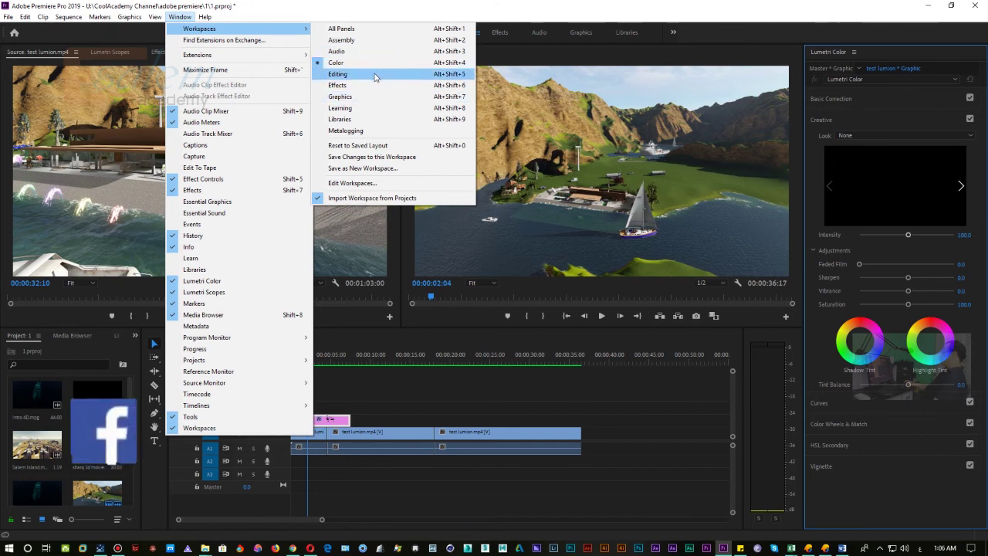
Switch from the Color workspace back to Editing and focus the test lumion timeline.
click(375, 74)
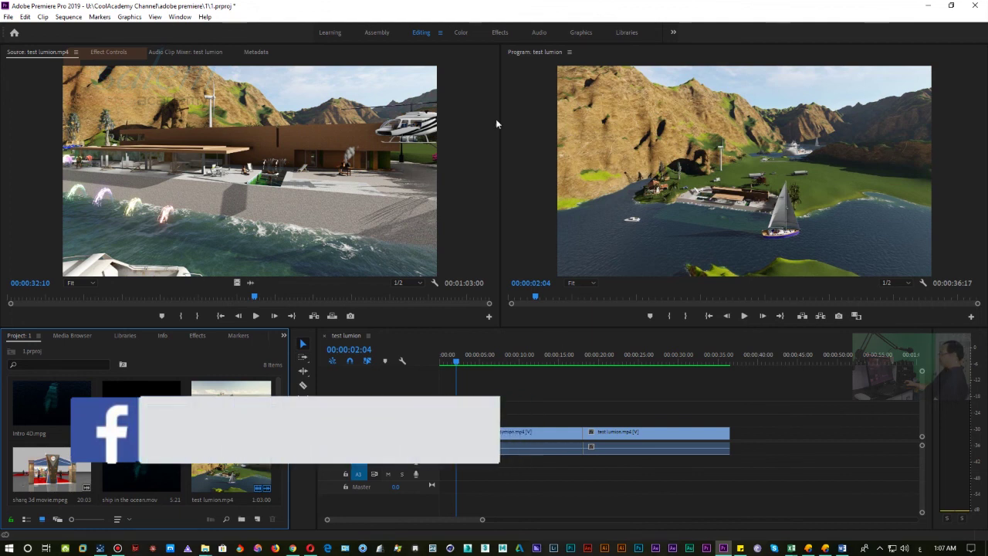
click(180, 16)
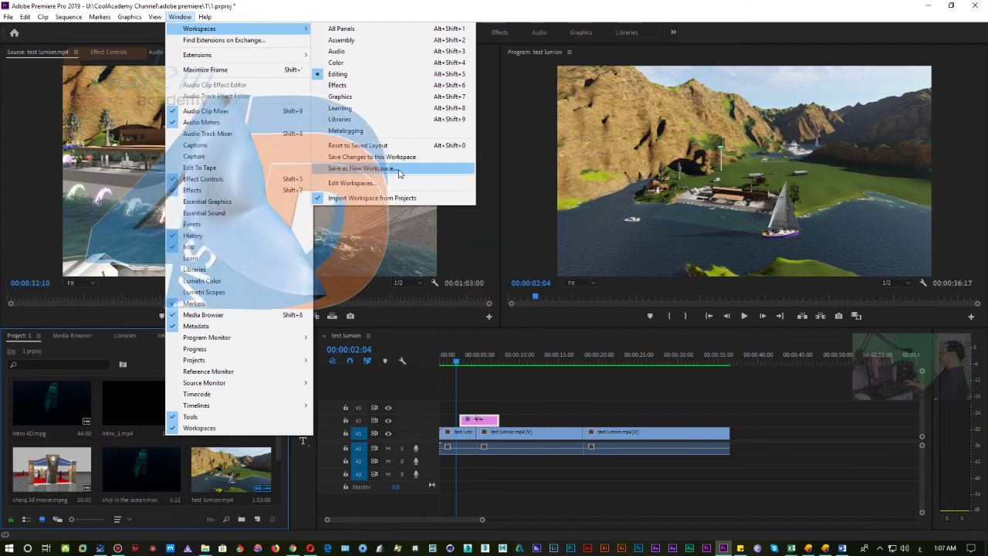
click(707, 10)
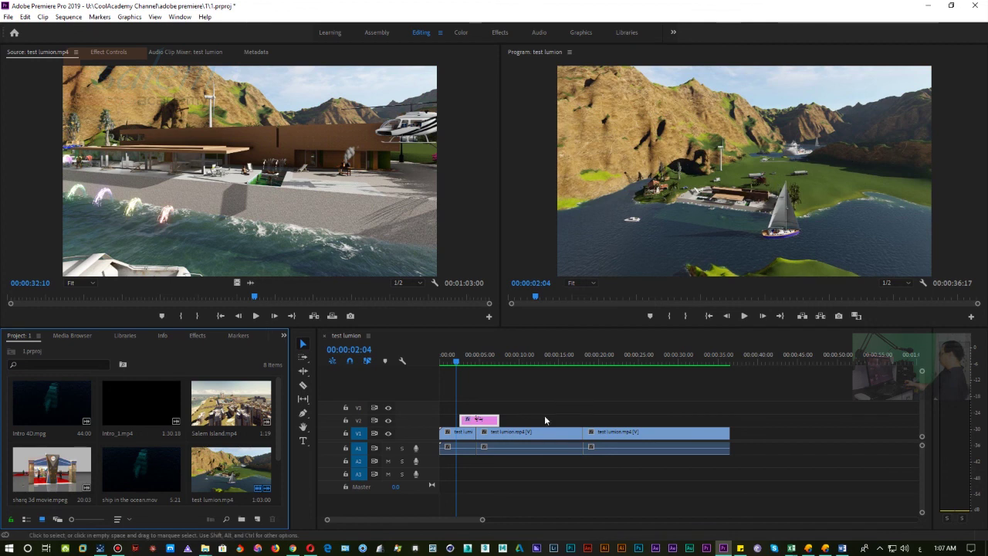
click(665, 336)
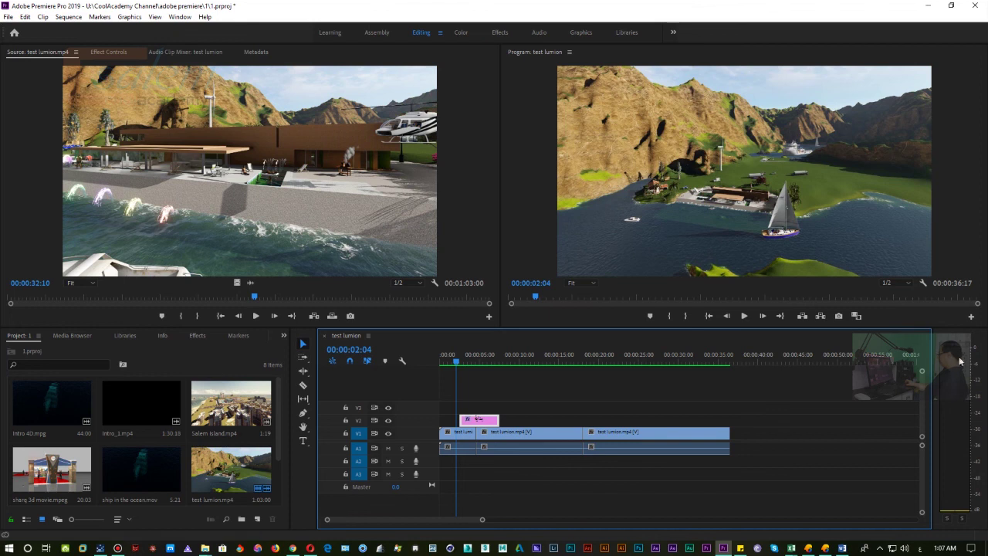